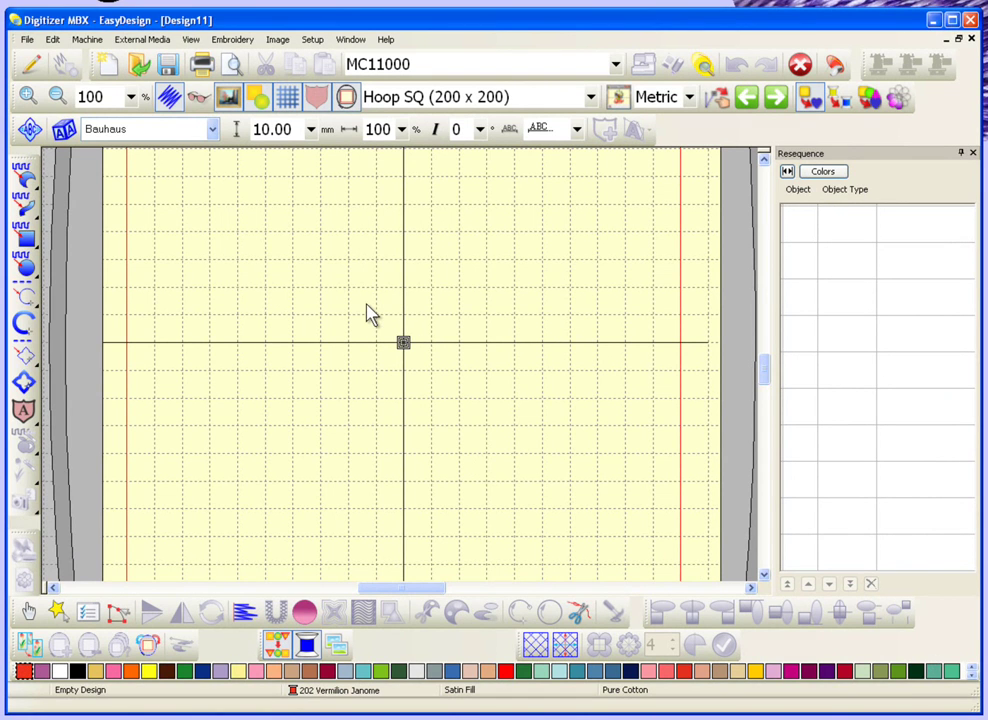
Step: Switch the empty Design11 to the graphics workspace to show the blank Letter page
left_click(32, 66)
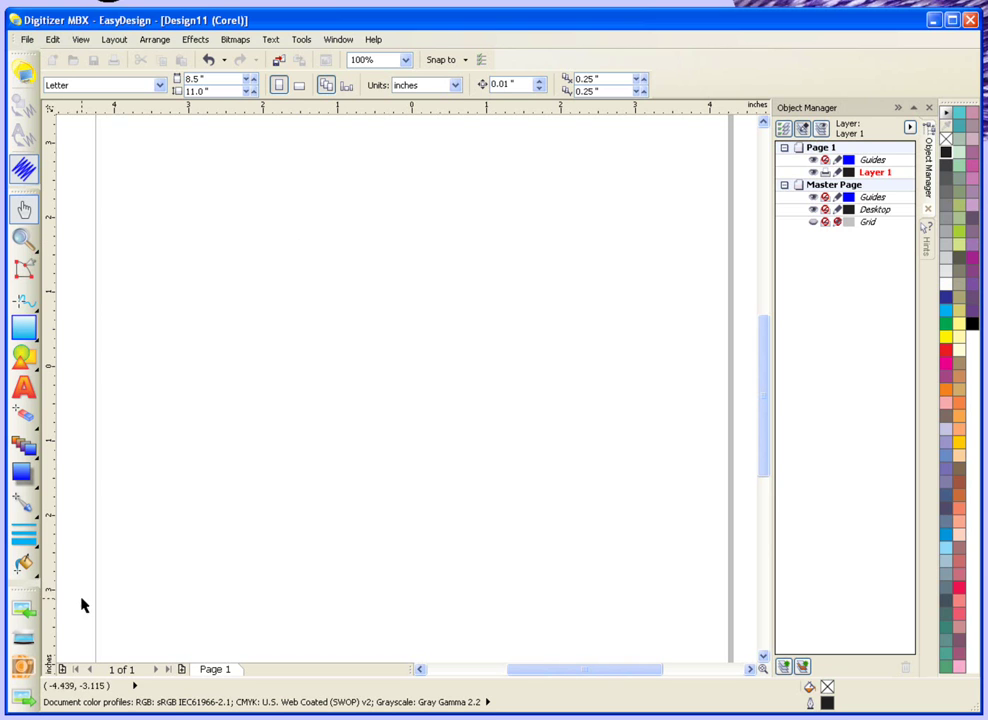
Step: Import Weather clip art CGS10589 after previewing CGS10585 and CGS10586
left_click(25, 612)
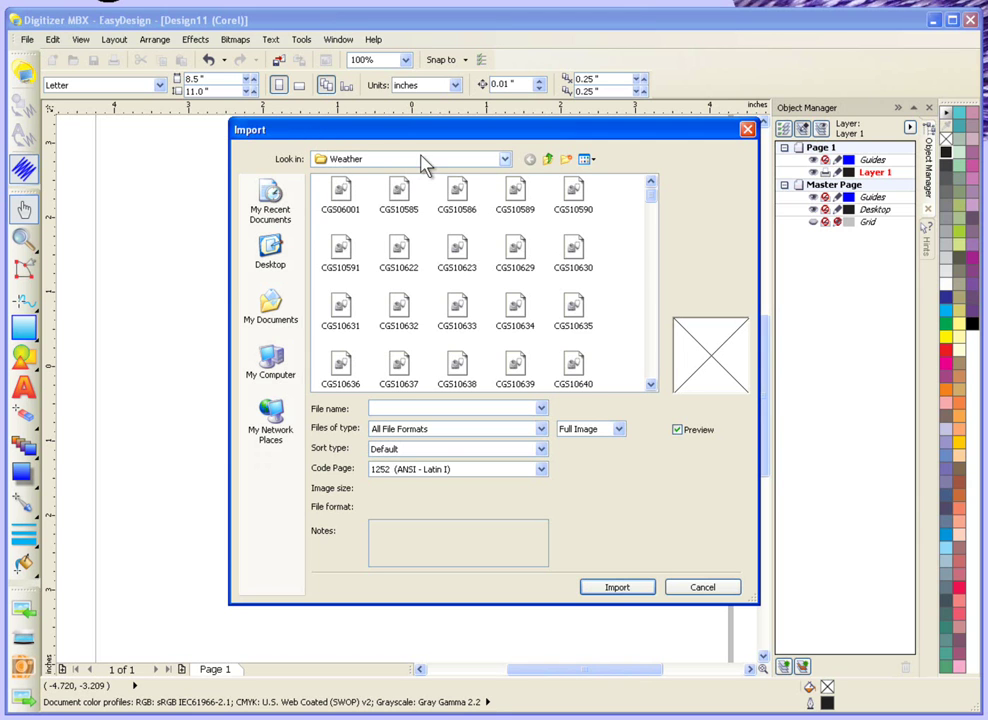
left_click(404, 196)
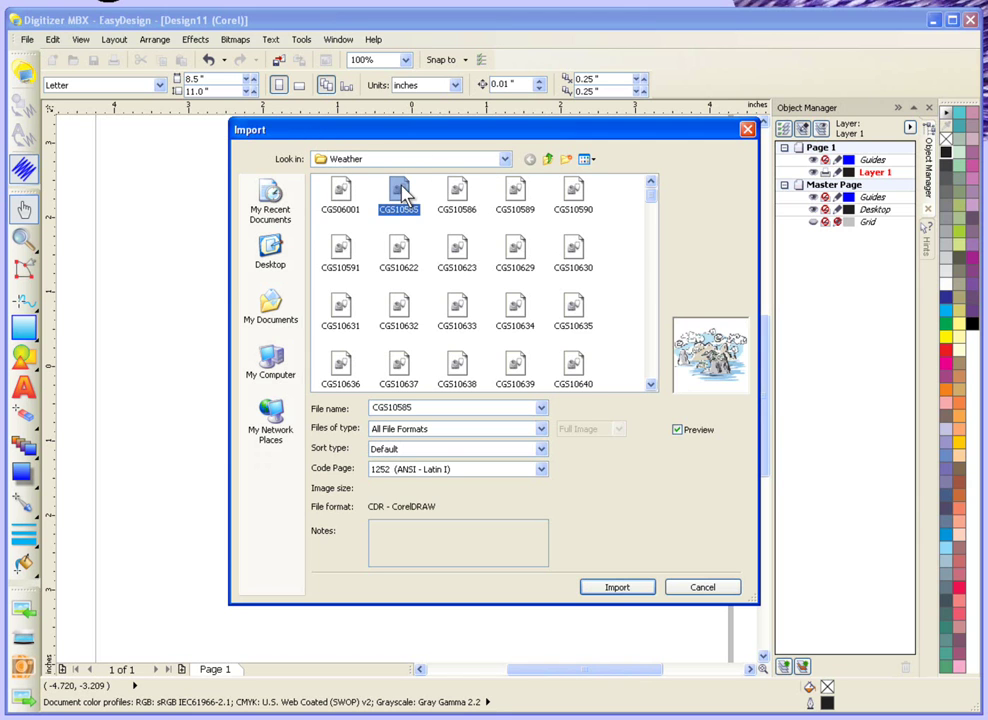
left_click(459, 197)
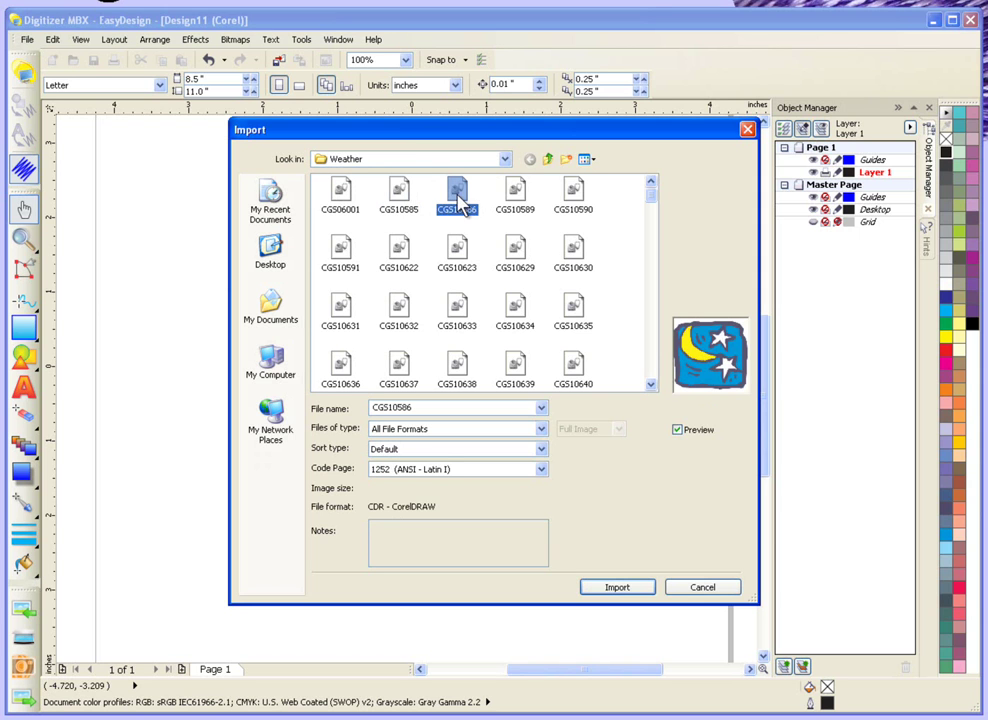
left_click(517, 195)
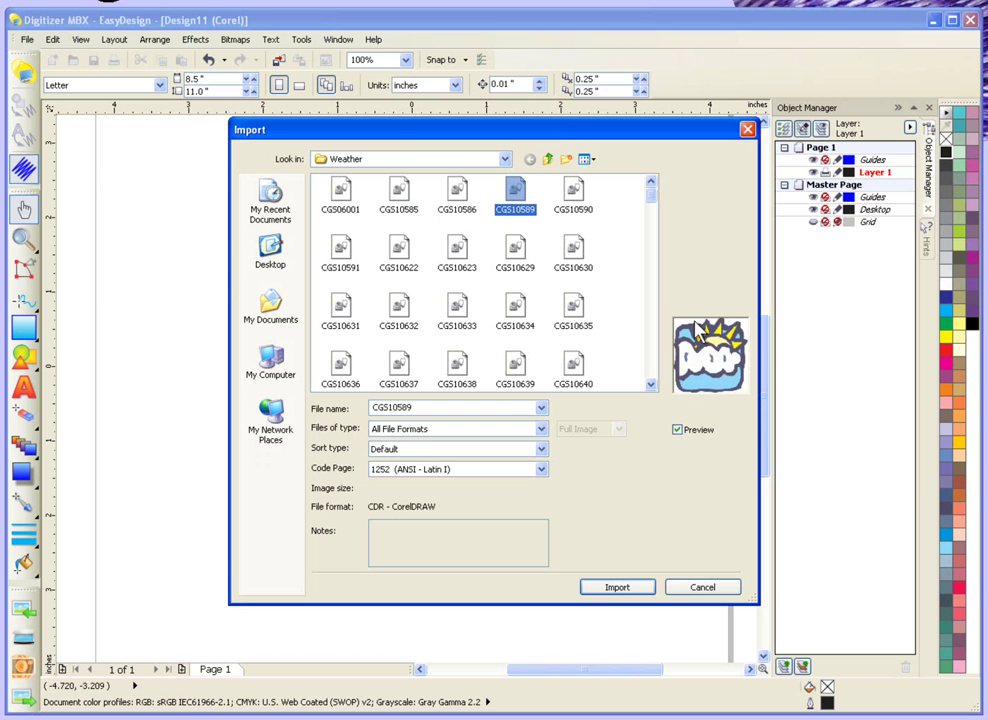
left_click(621, 593)
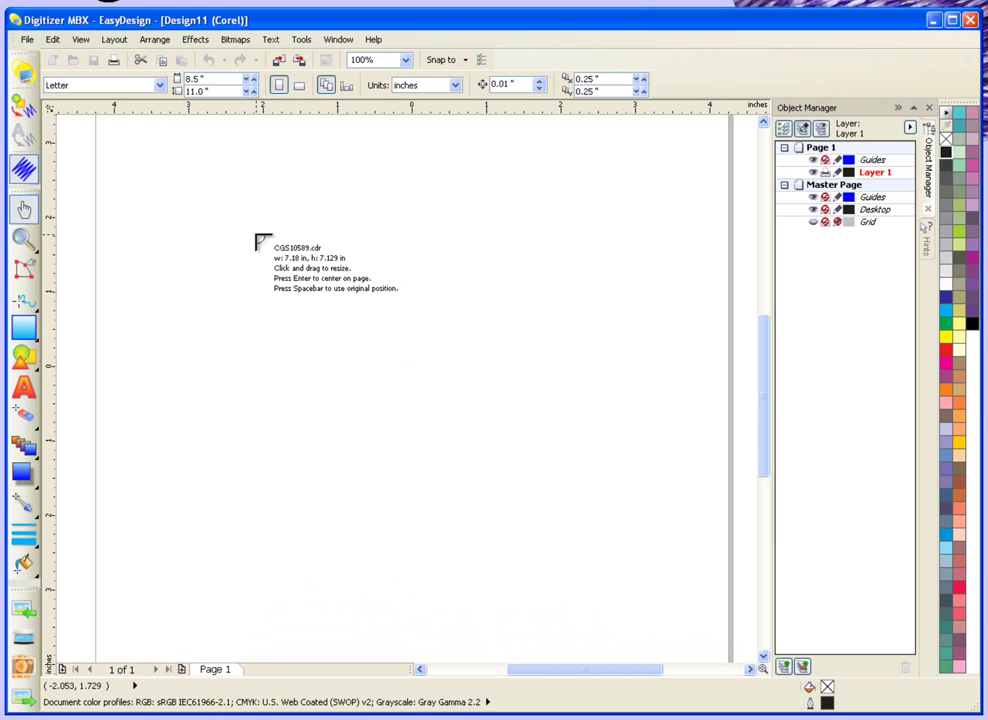
Step: Place the sun-and-cloud group on the Letter page, deselect it, and zoom out to 50%
left_click(124, 138)
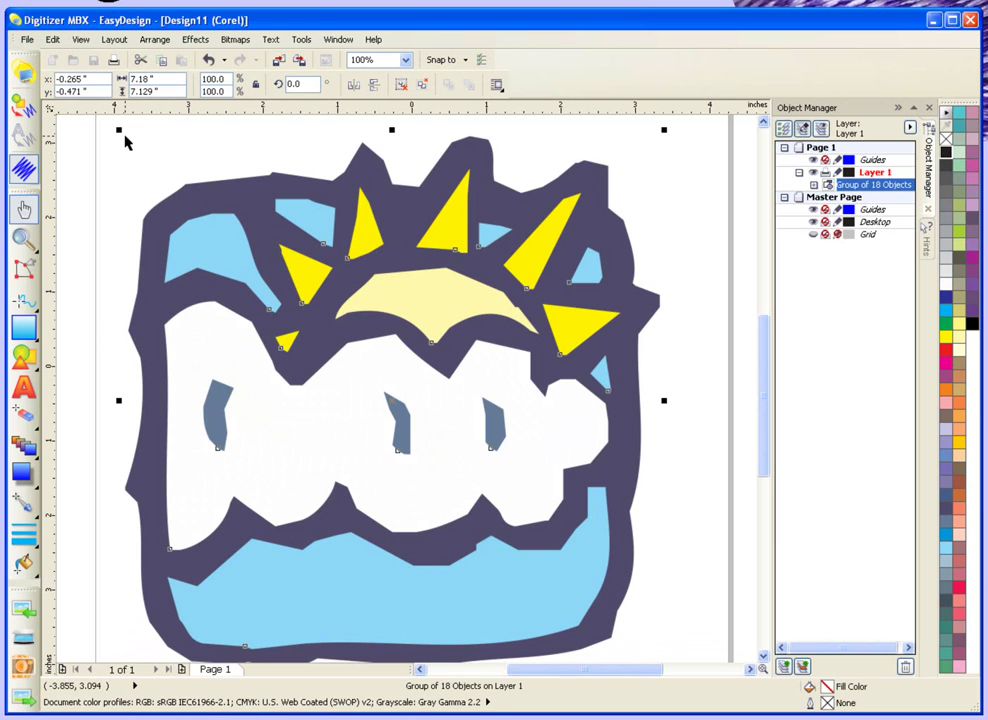
left_click(710, 262)
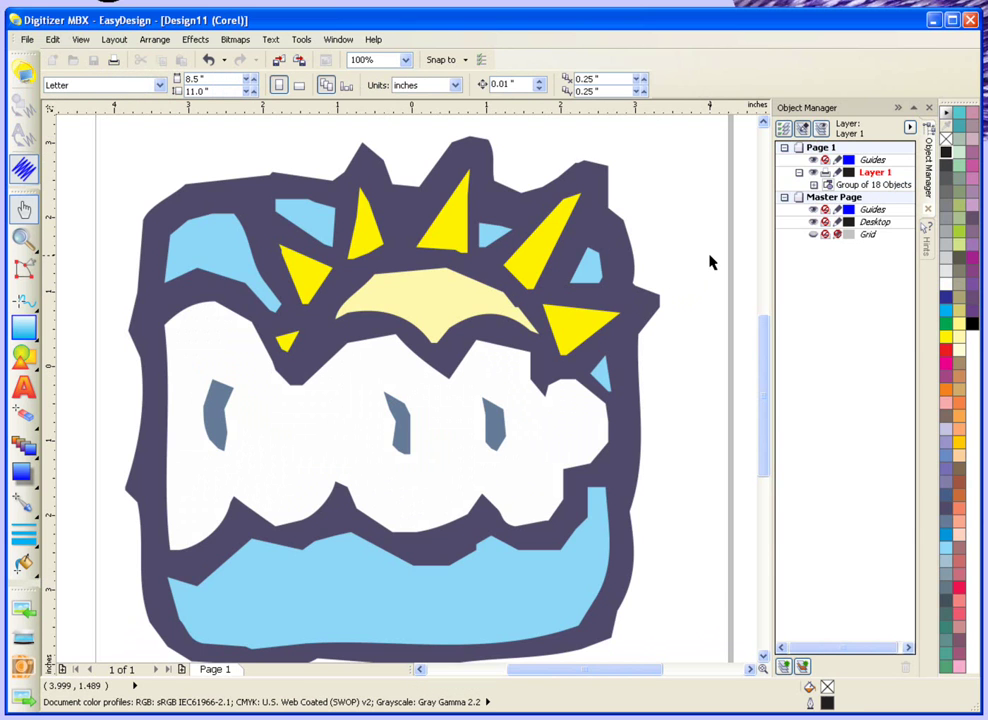
scroll(710, 262, "down", 1)
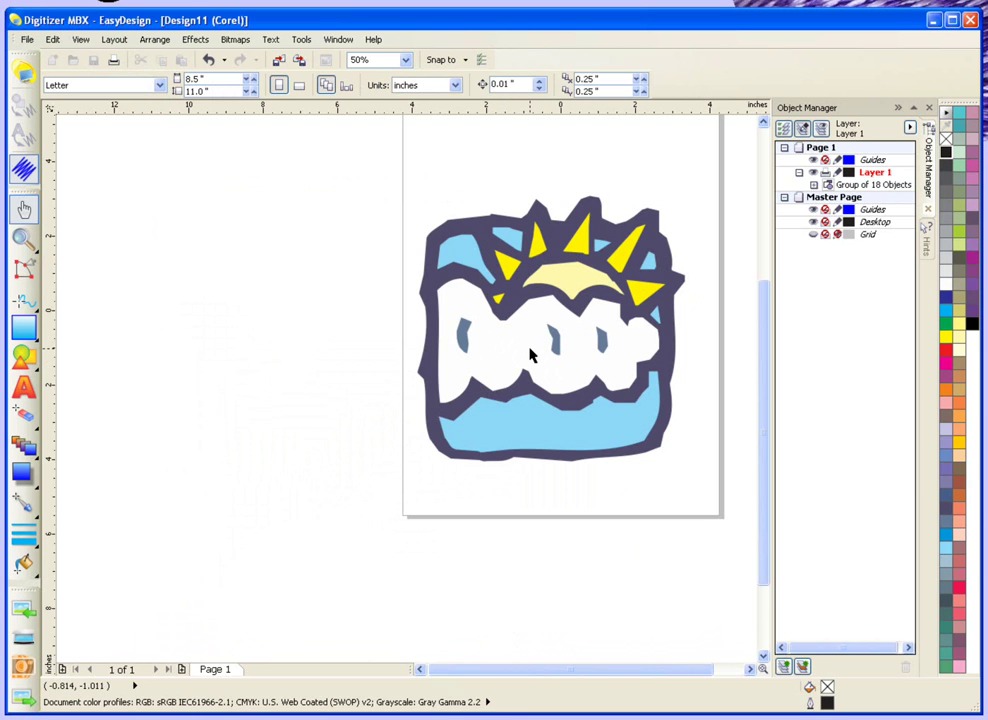
Step: Return to embroidery mode and toggle the artwork display off and back on in the 200x200 hoop
left_click(26, 76)
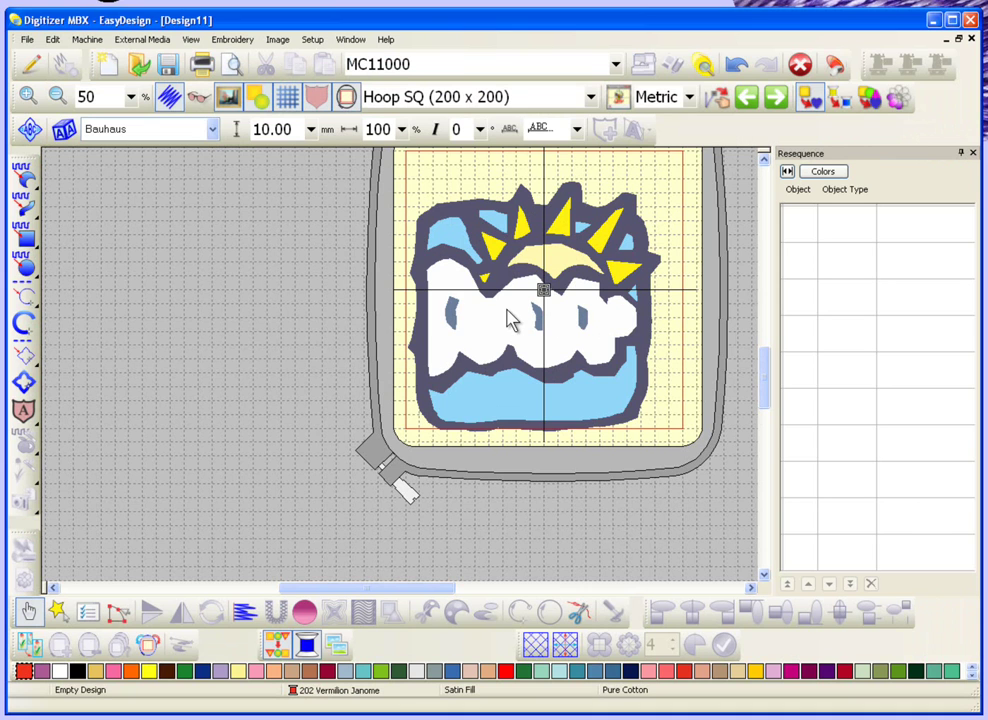
left_click(263, 97)
left_click(263, 97)
Step: In graphics mode, clear the single-curve selection and select the whole Group of 18 Objects
left_click(31, 67)
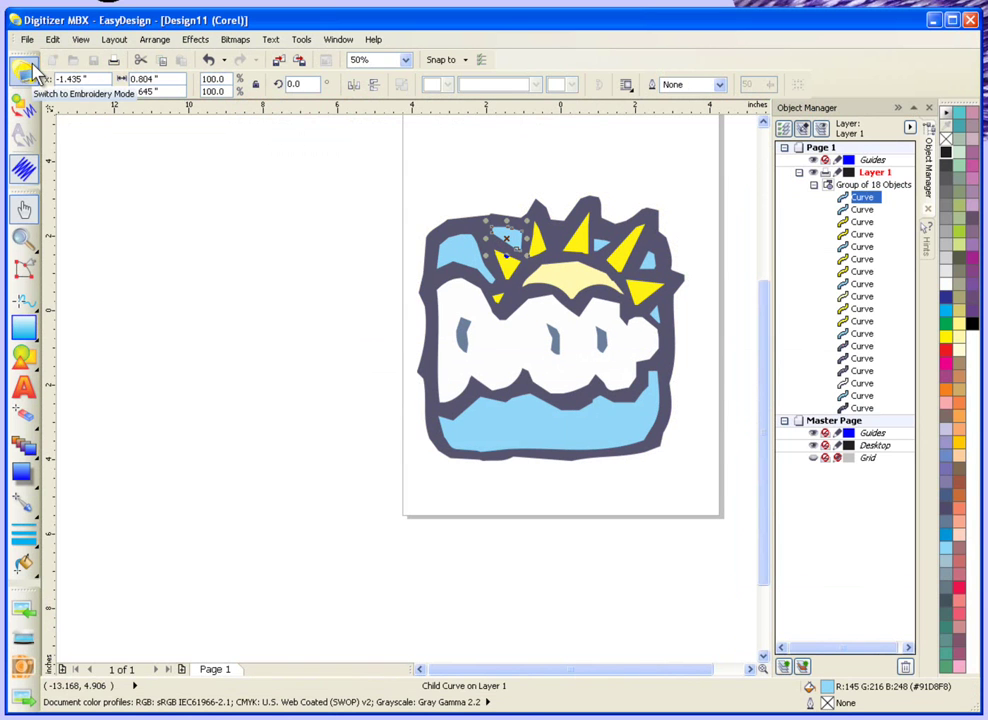
left_click(366, 296)
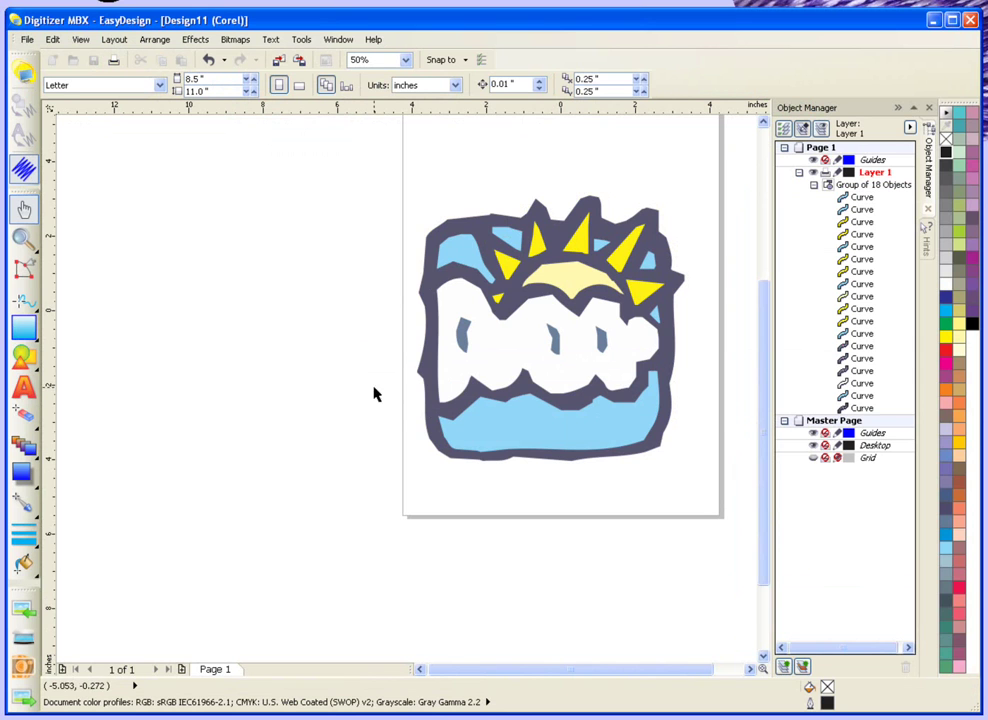
left_click(463, 247)
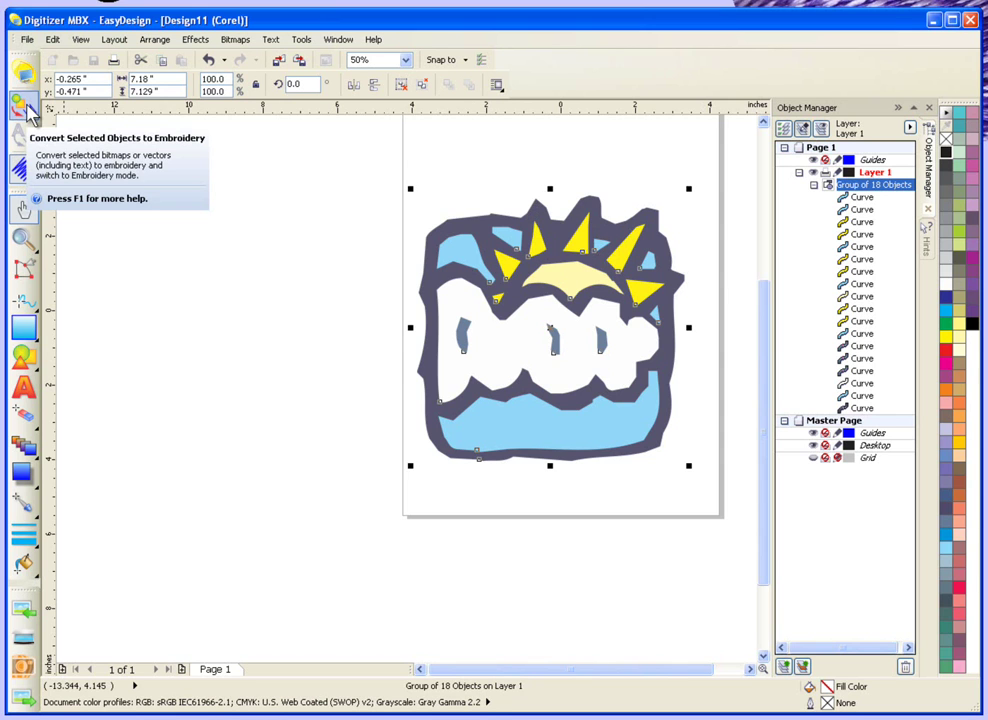
Step: Convert the selected group to embroidery and view it with the Visualizer
left_click(22, 105)
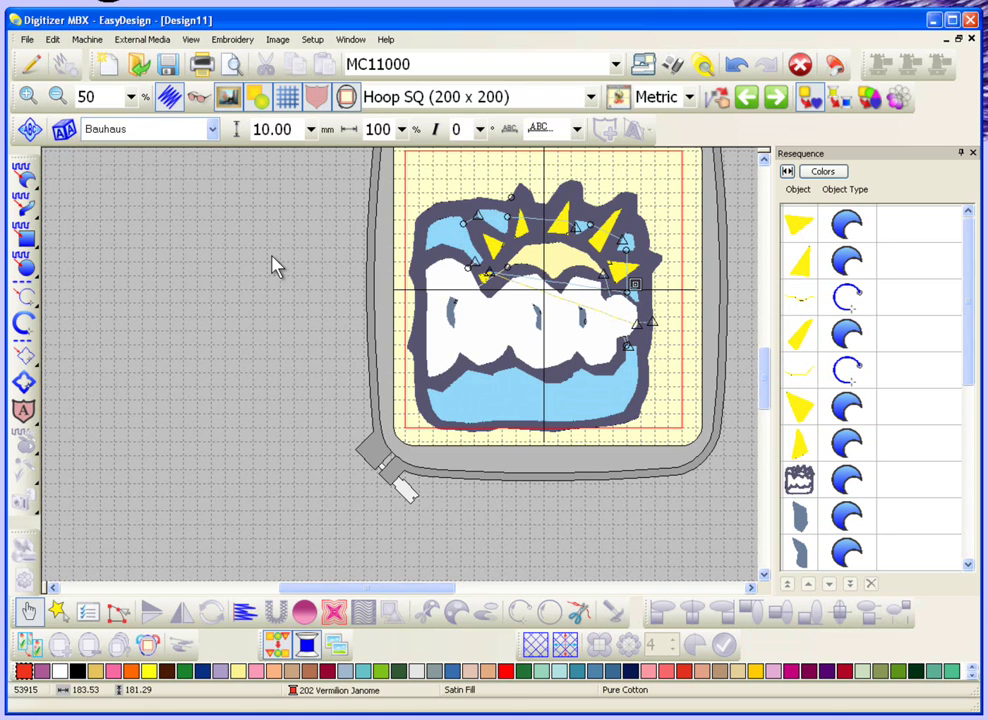
left_click(198, 100)
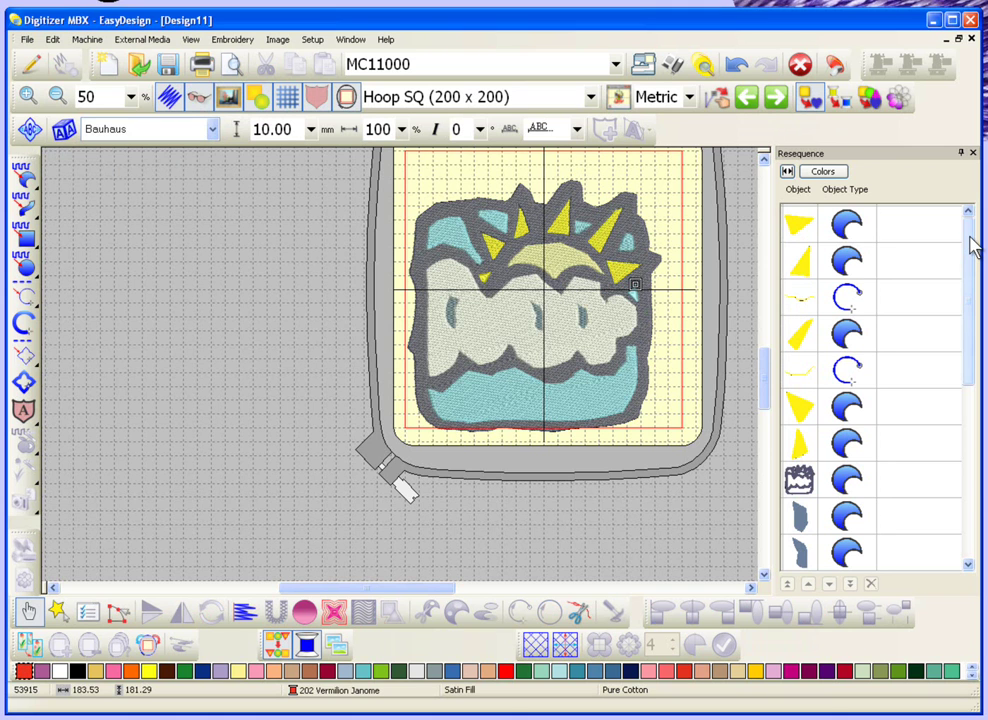
left_click_drag(972, 248, 960, 220)
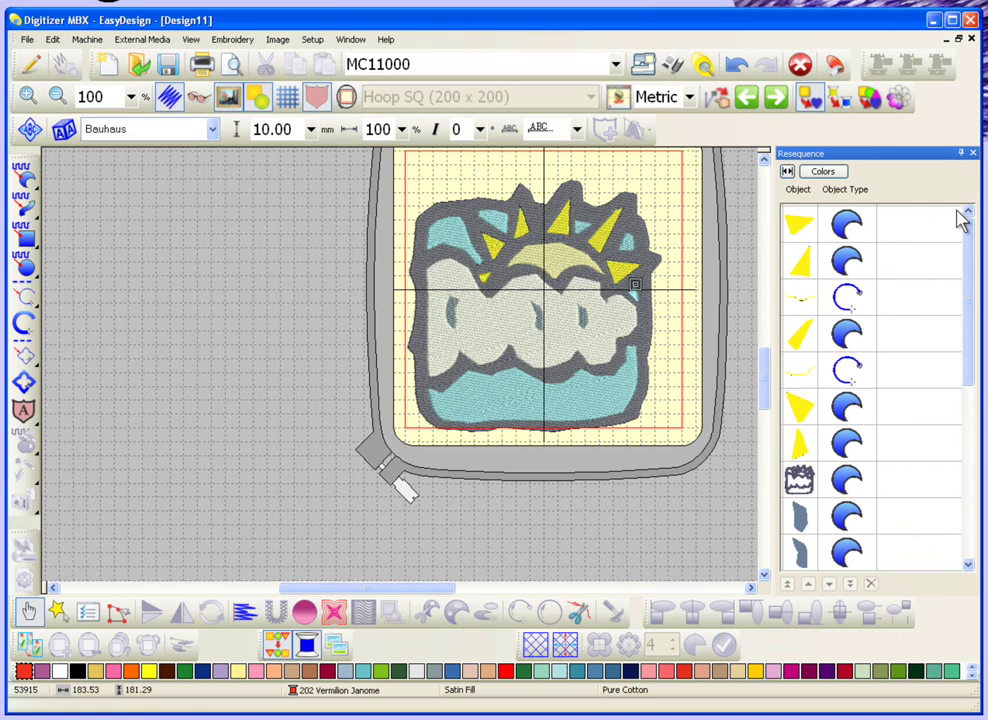
left_click(826, 172)
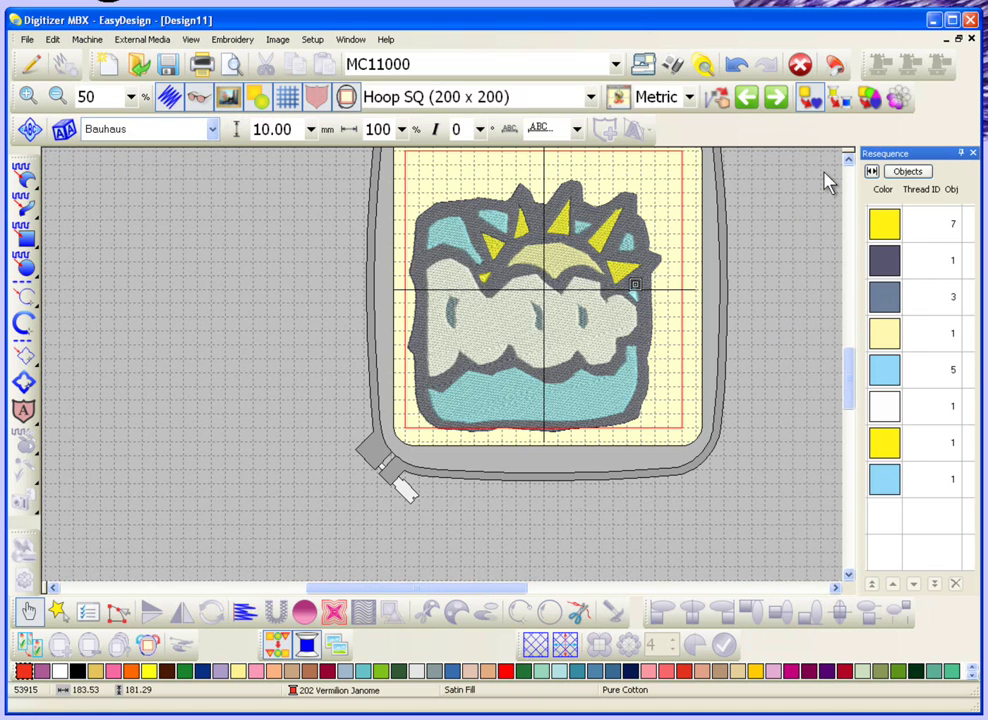
left_click(884, 225)
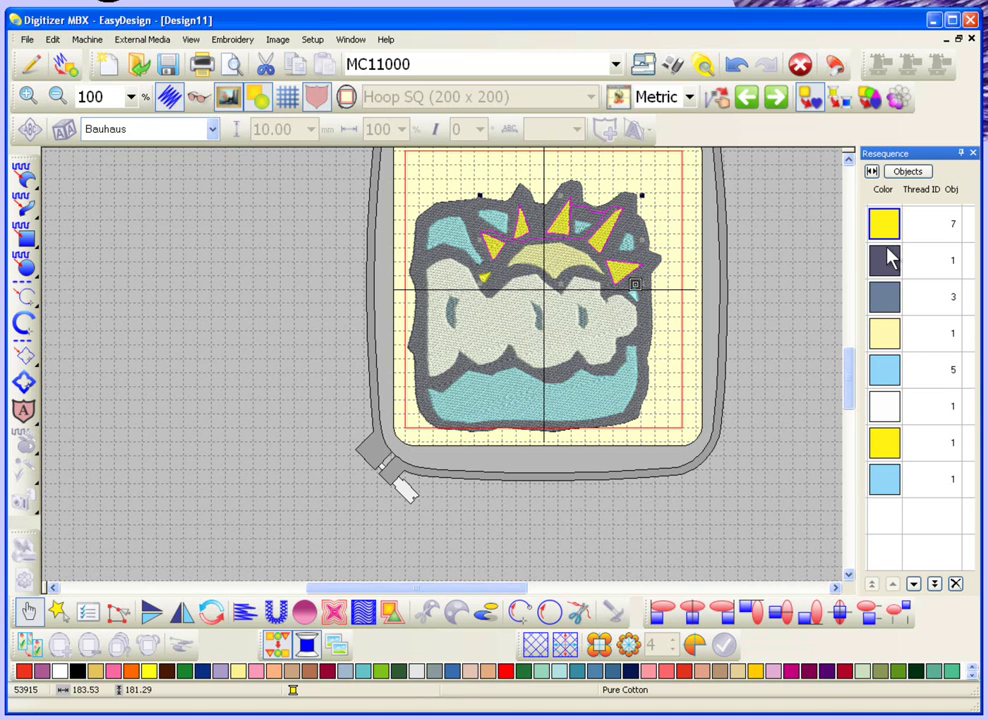
left_click(889, 258)
left_click(889, 292)
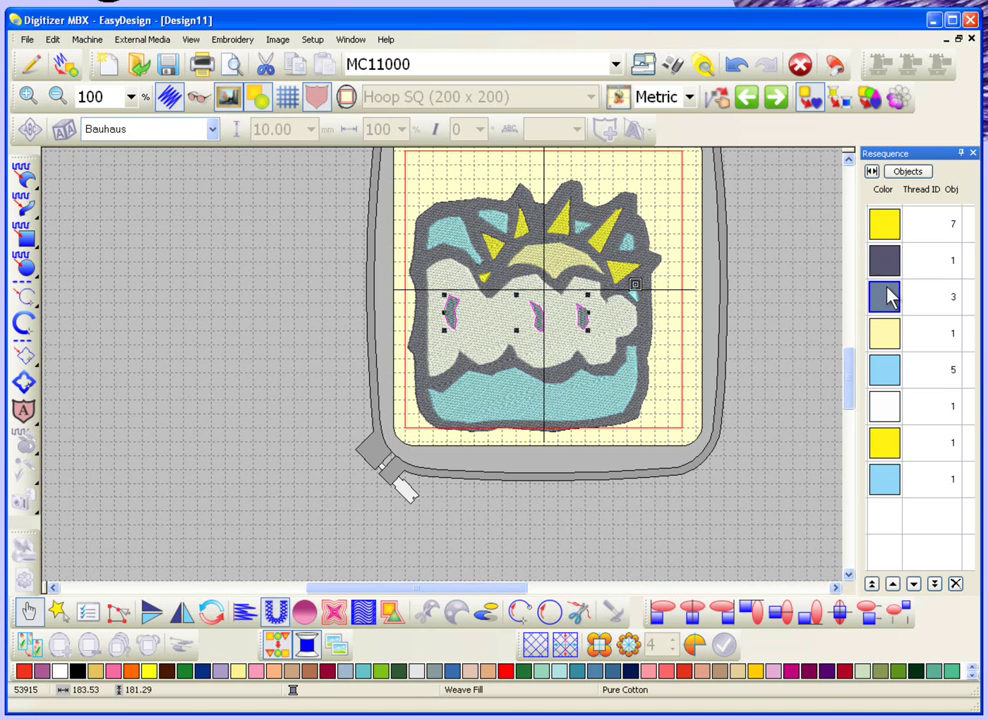
left_click(890, 332)
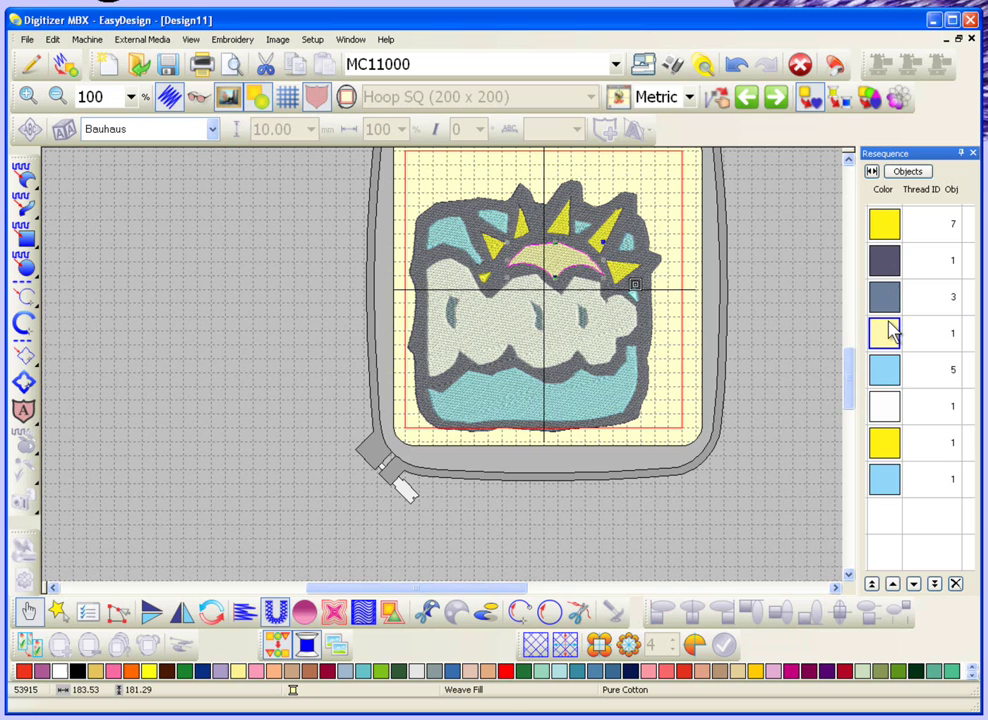
left_click(890, 369)
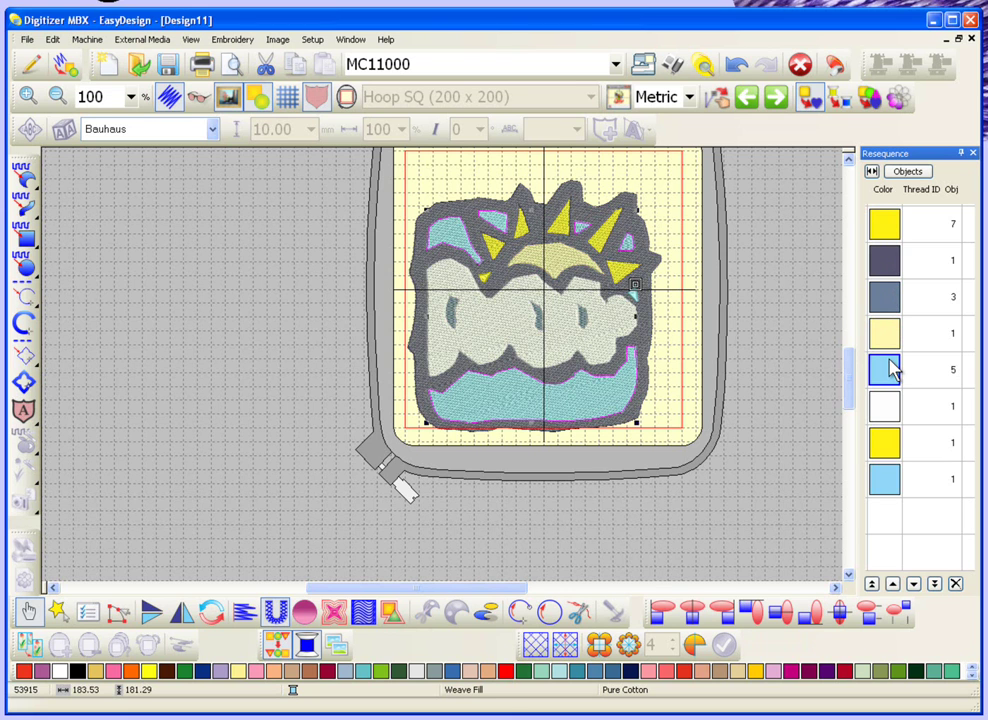
left_click(889, 407)
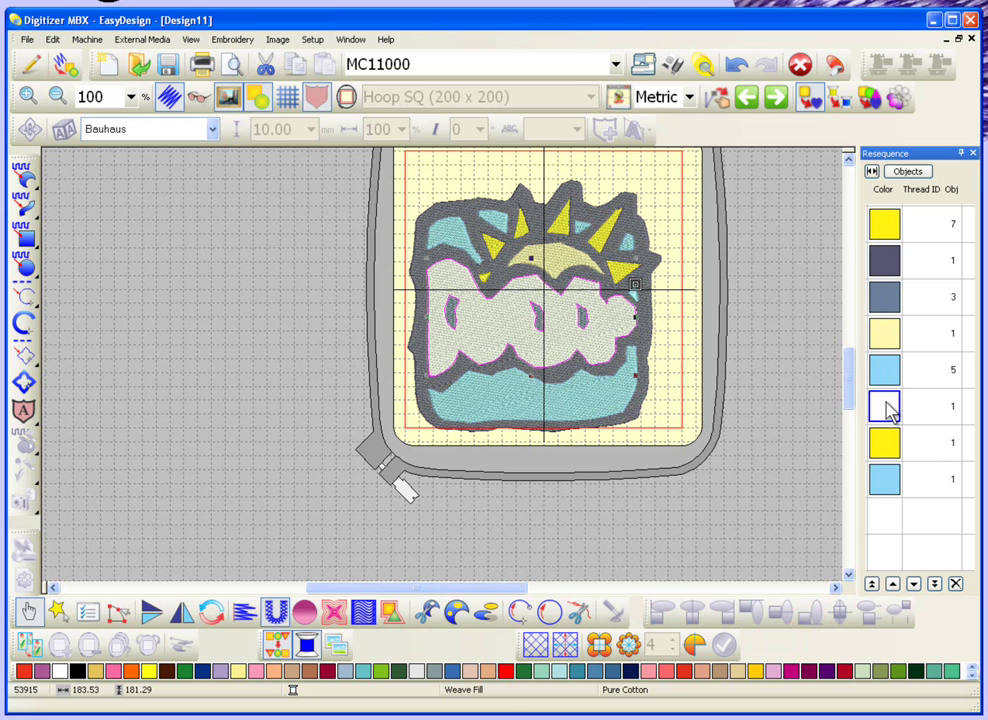
left_click(890, 443)
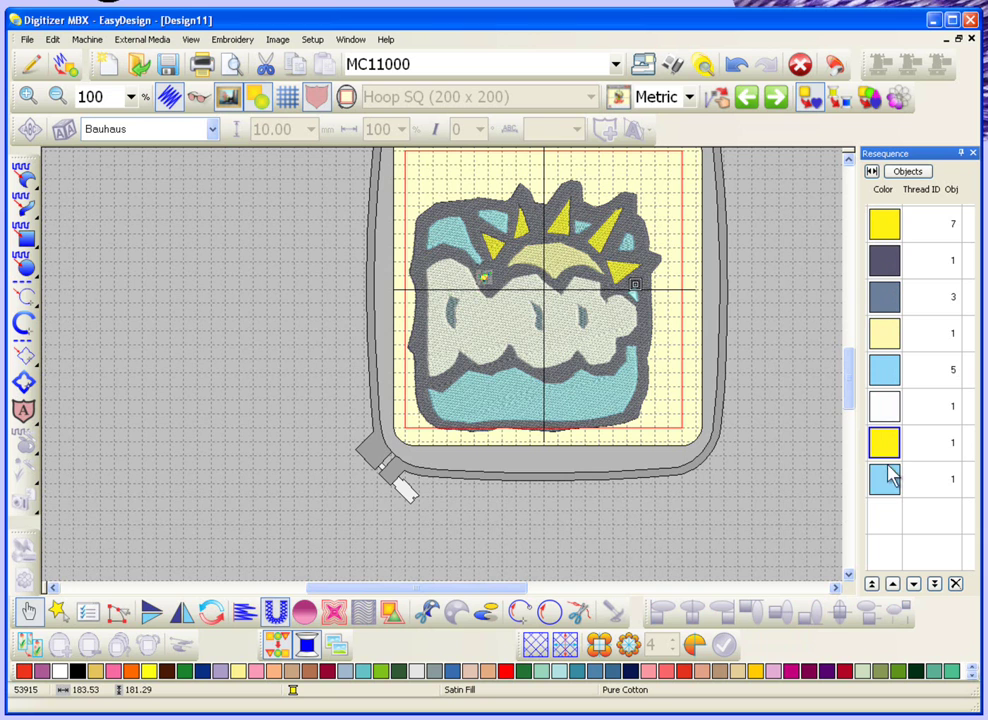
left_click(889, 477)
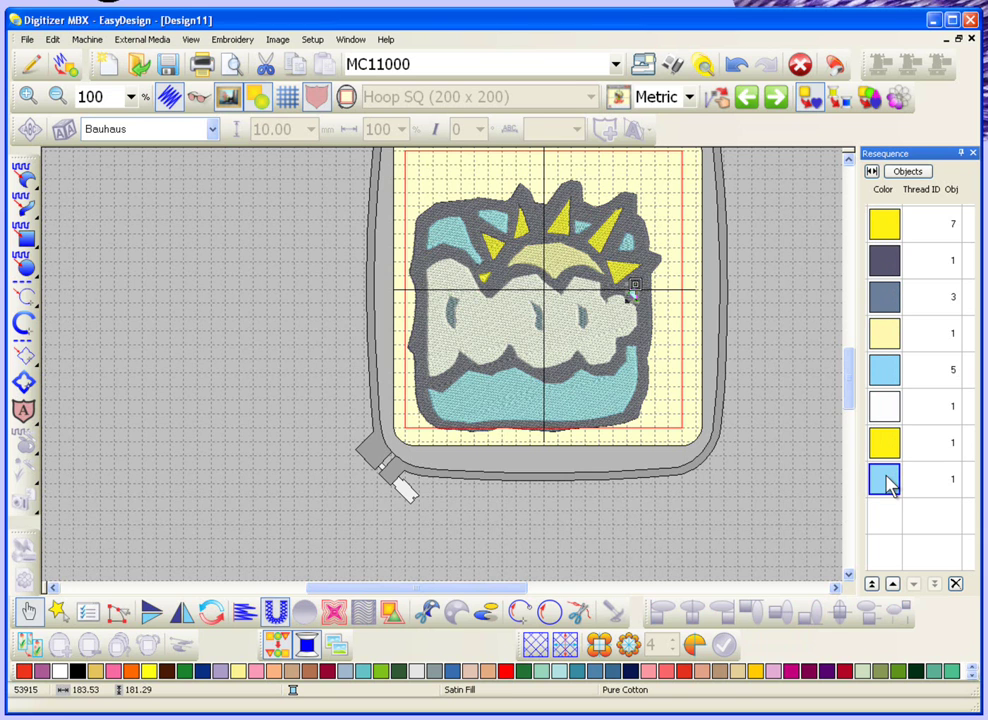
left_click(677, 282)
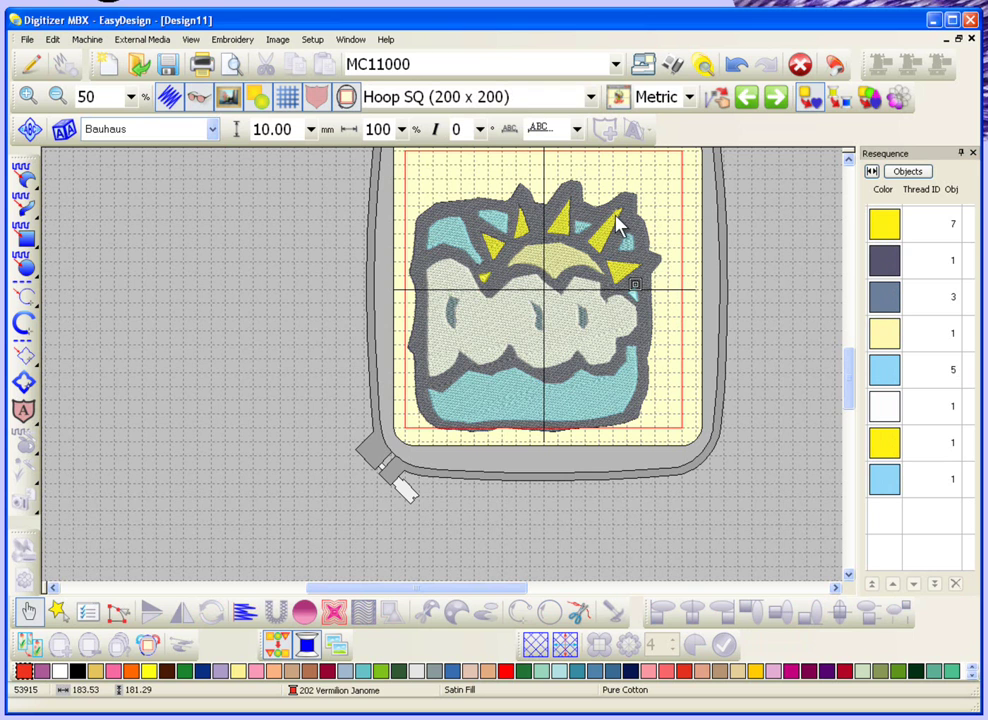
left_click(620, 268)
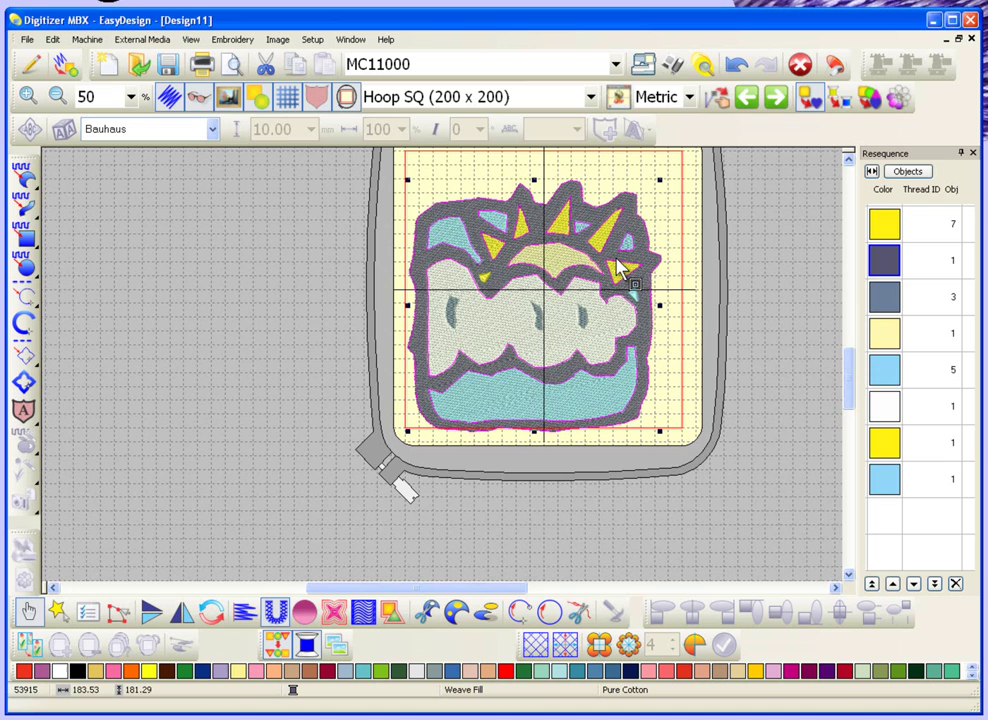
left_click(326, 262)
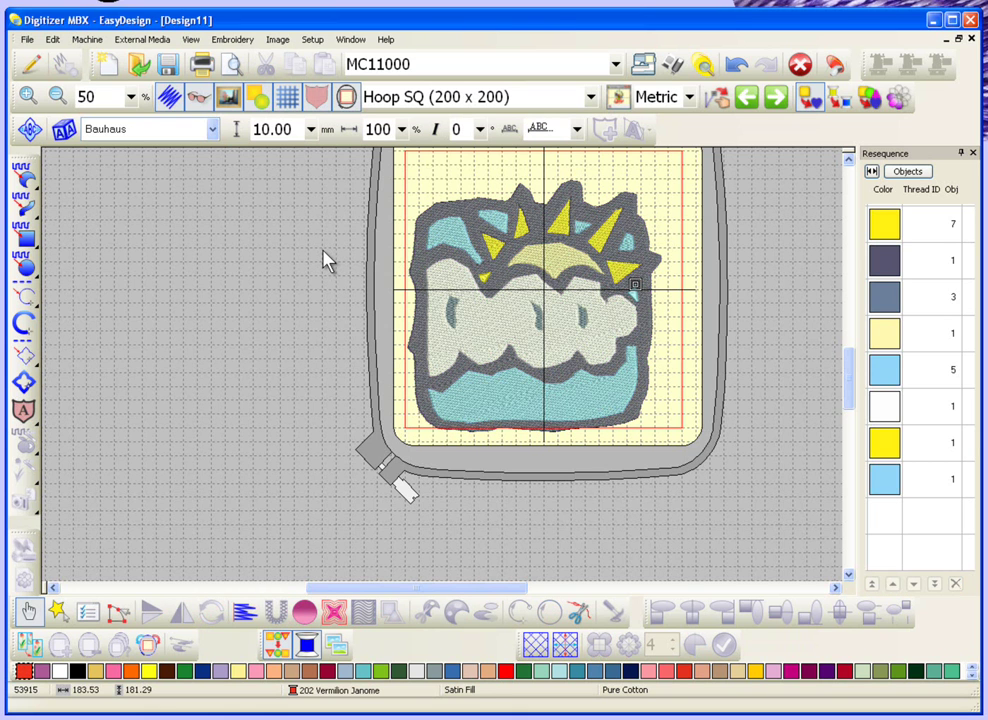
Step: Create new Design12 in graphics mode and import Weather clip art CGS10589
left_click(108, 68)
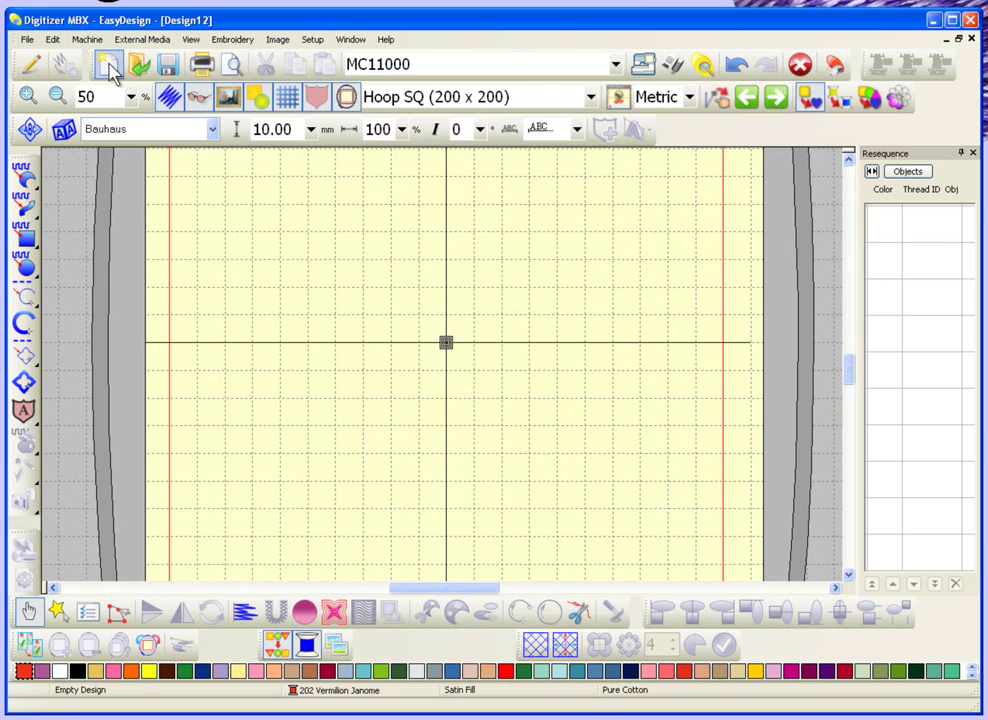
left_click(30, 64)
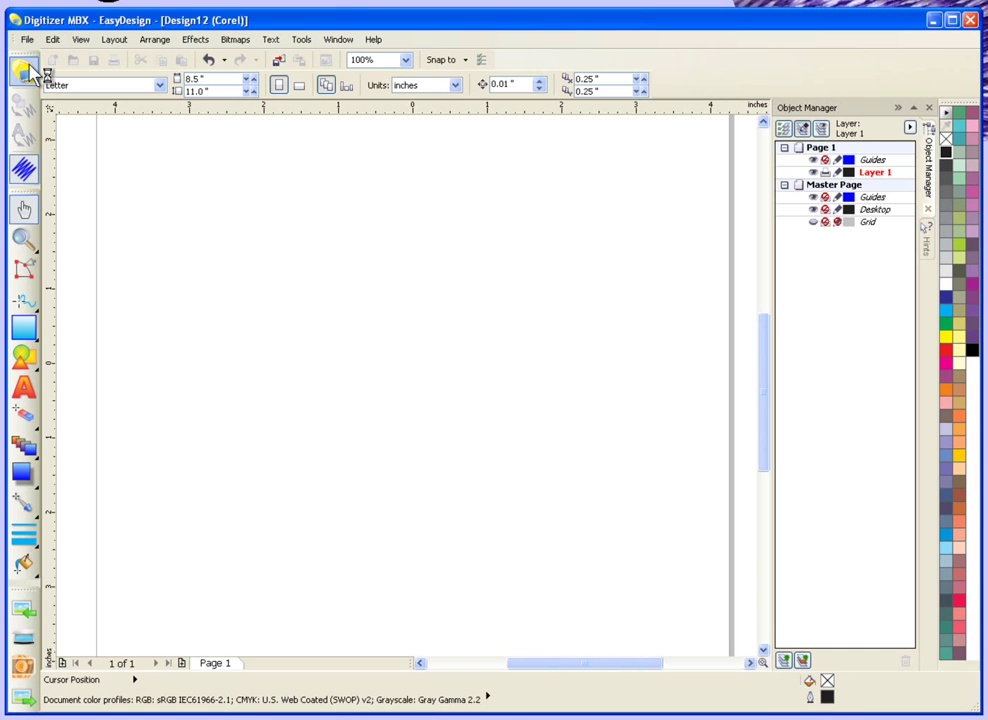
left_click(24, 610)
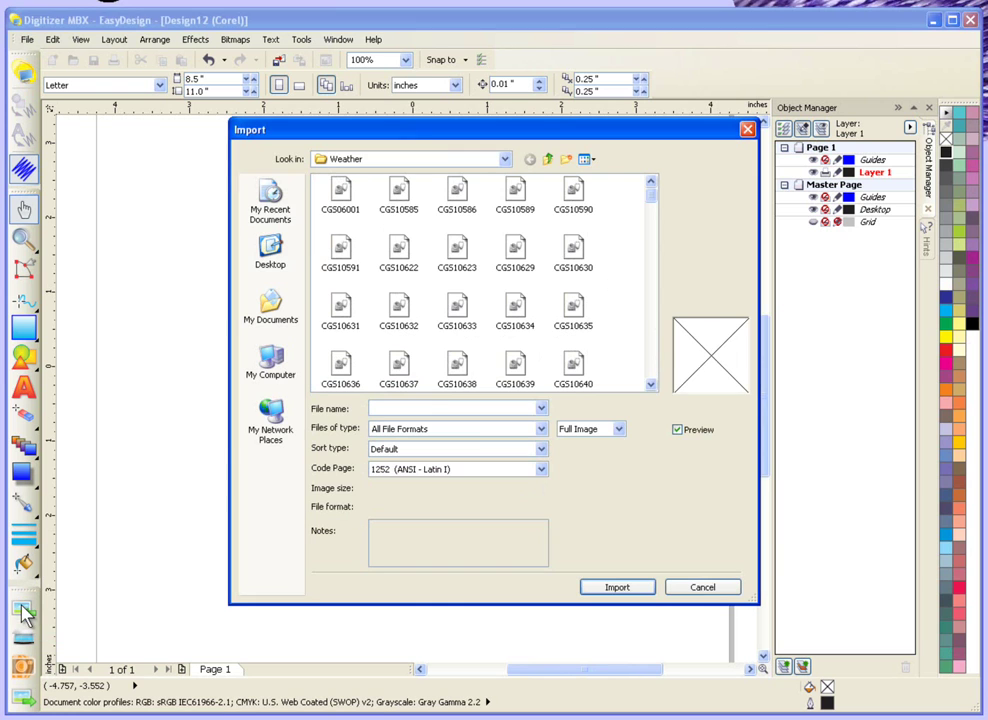
left_click(513, 195)
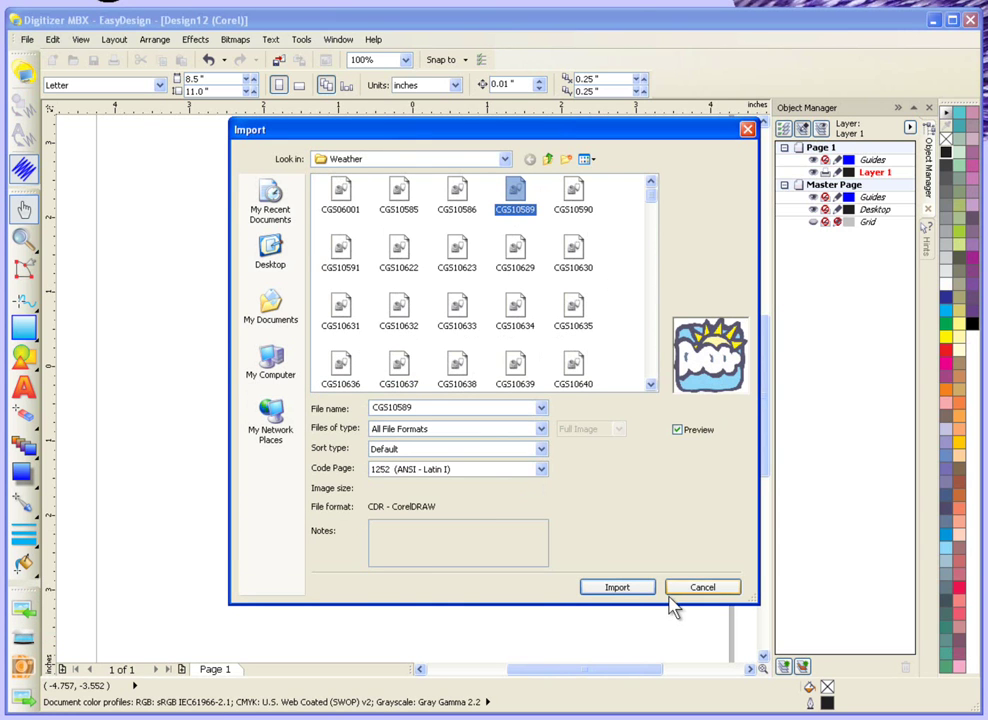
left_click(617, 588)
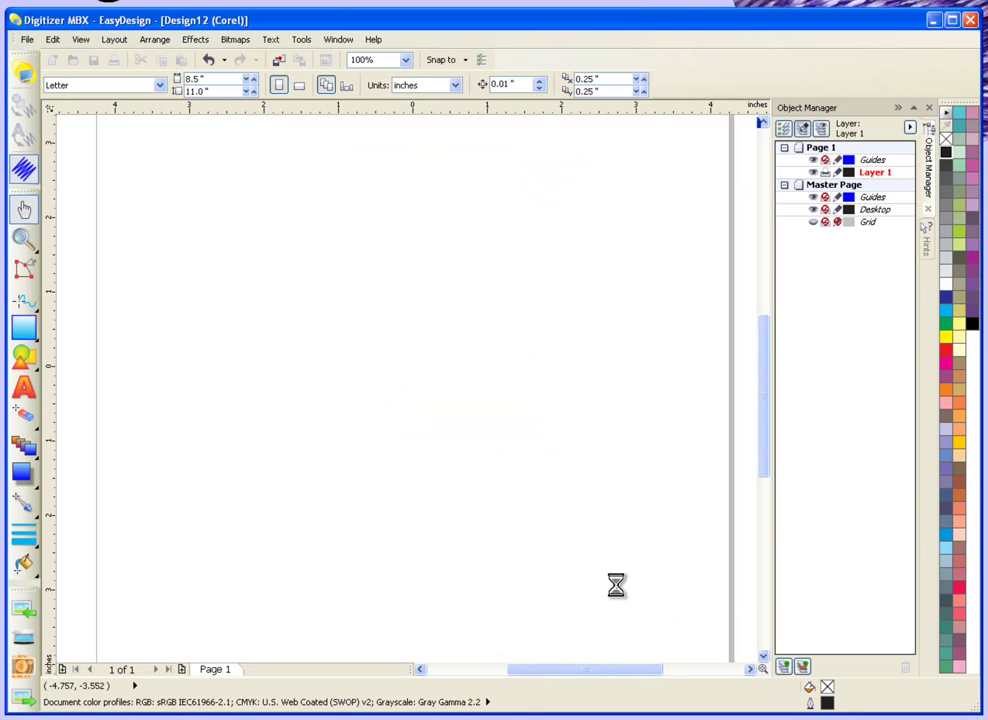
Step: Place the clip art, ungroup it into 18 separate curves, and deselect everything
left_click(137, 145)
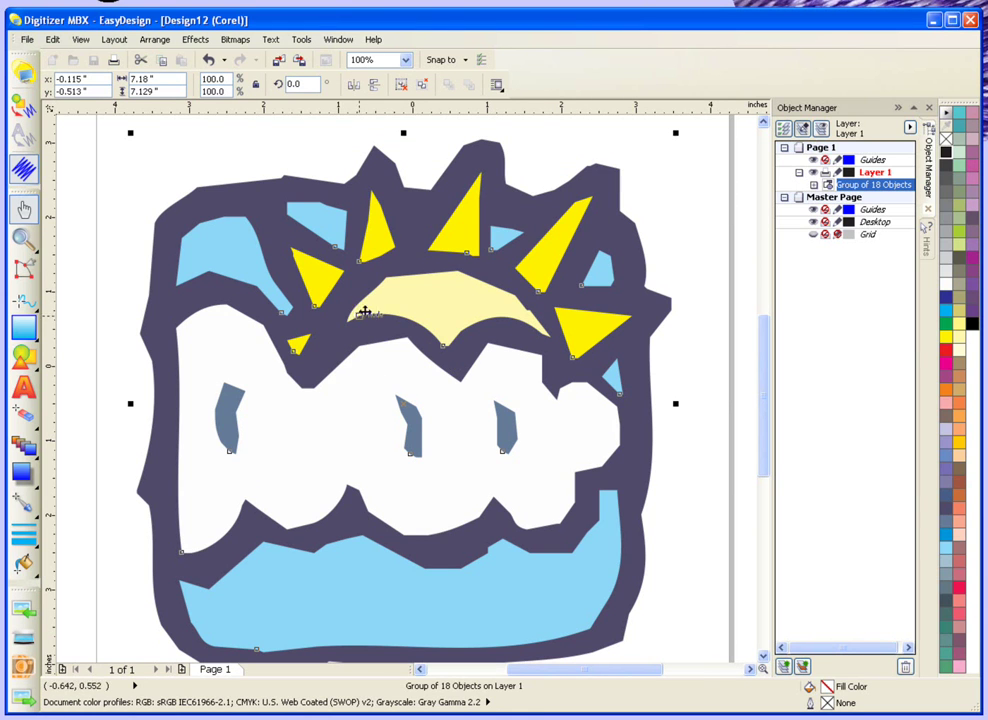
right_click(427, 241)
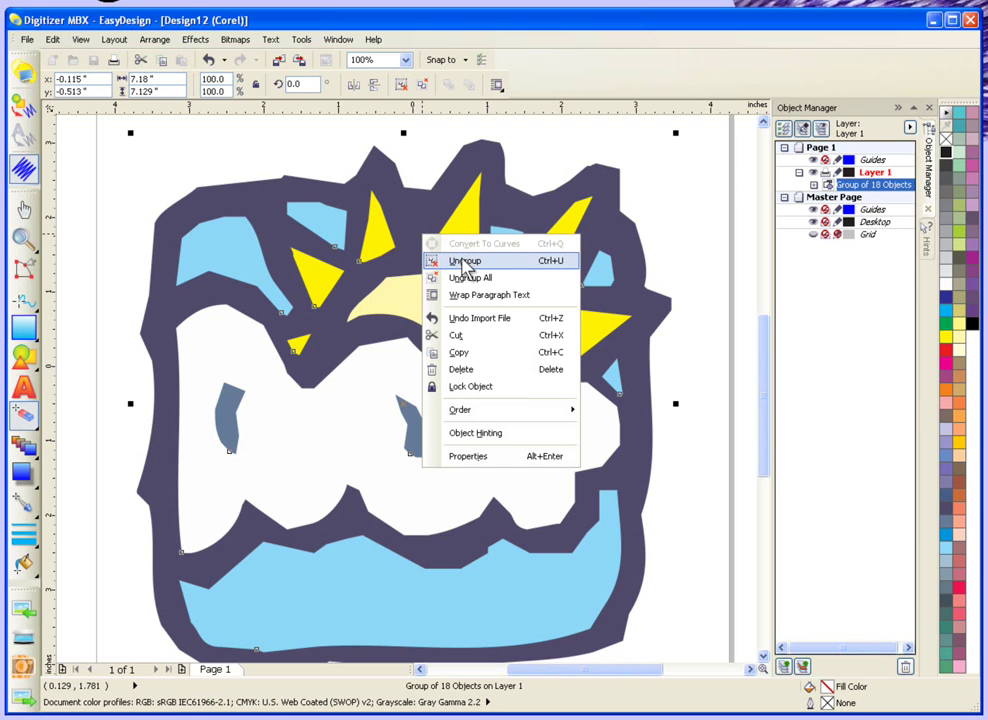
left_click(463, 261)
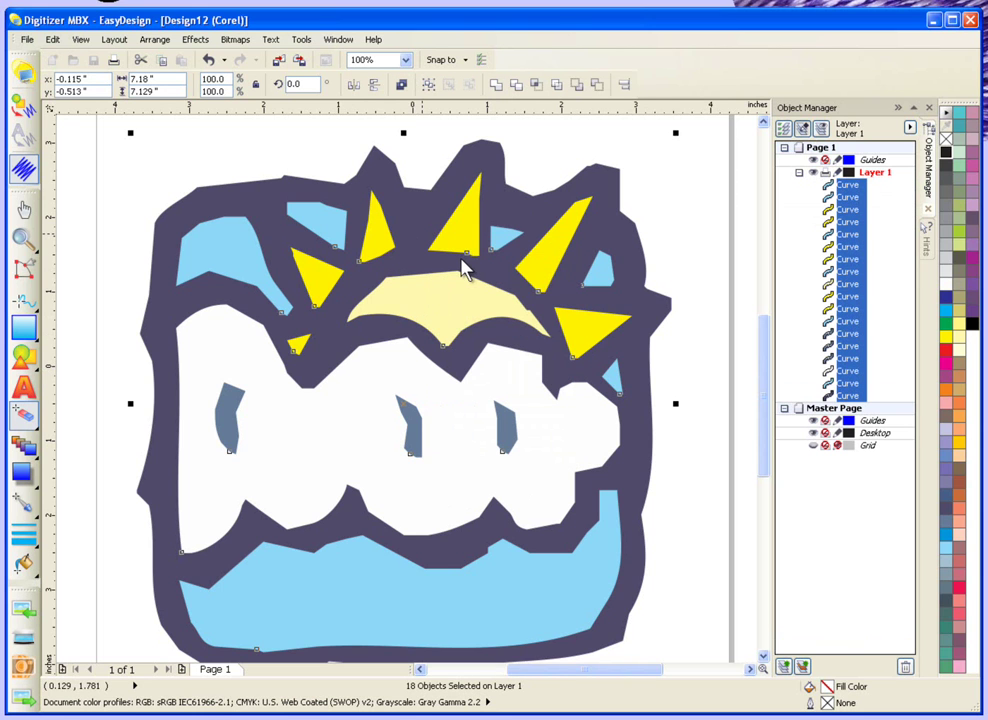
left_click(98, 151)
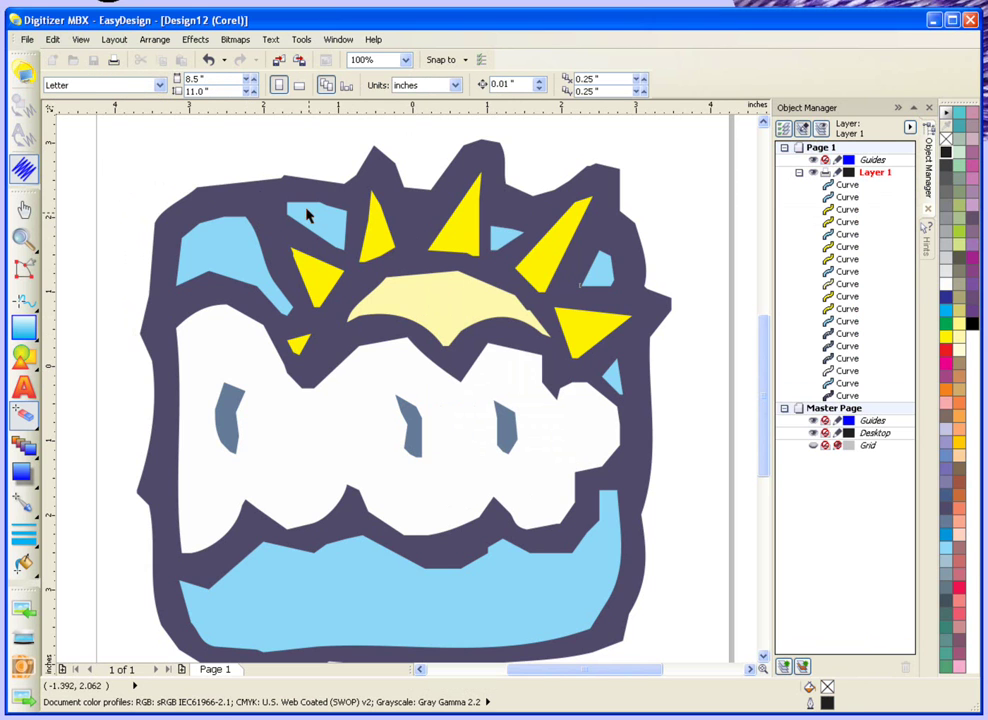
Step: Select the large dark outline shape, after first picking two yellow sun rays
left_click(376, 224)
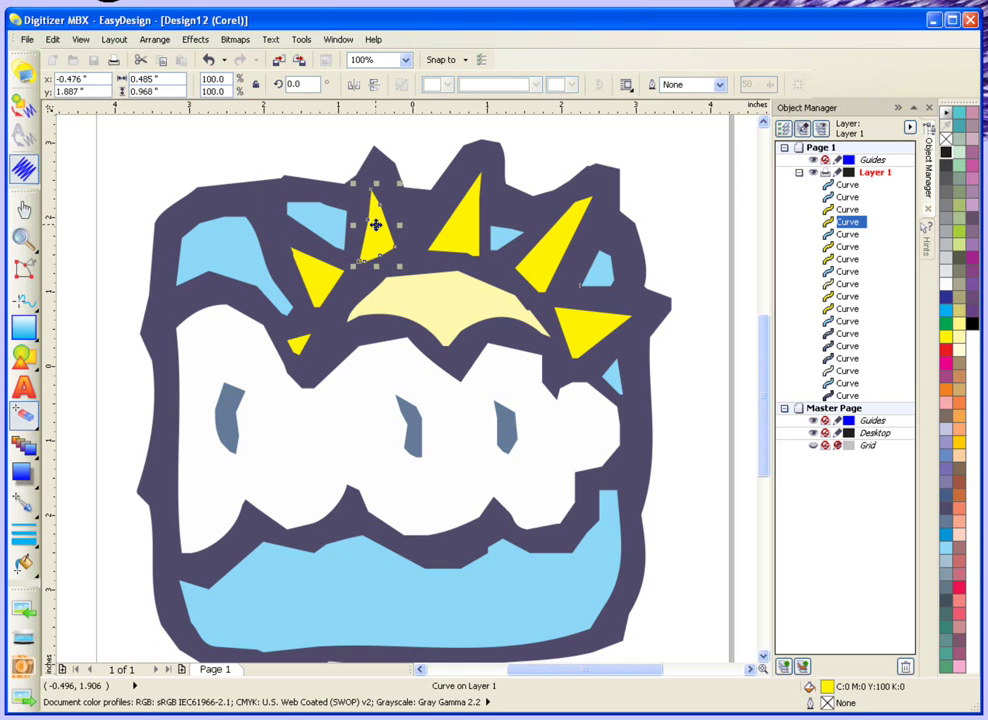
left_click(455, 237)
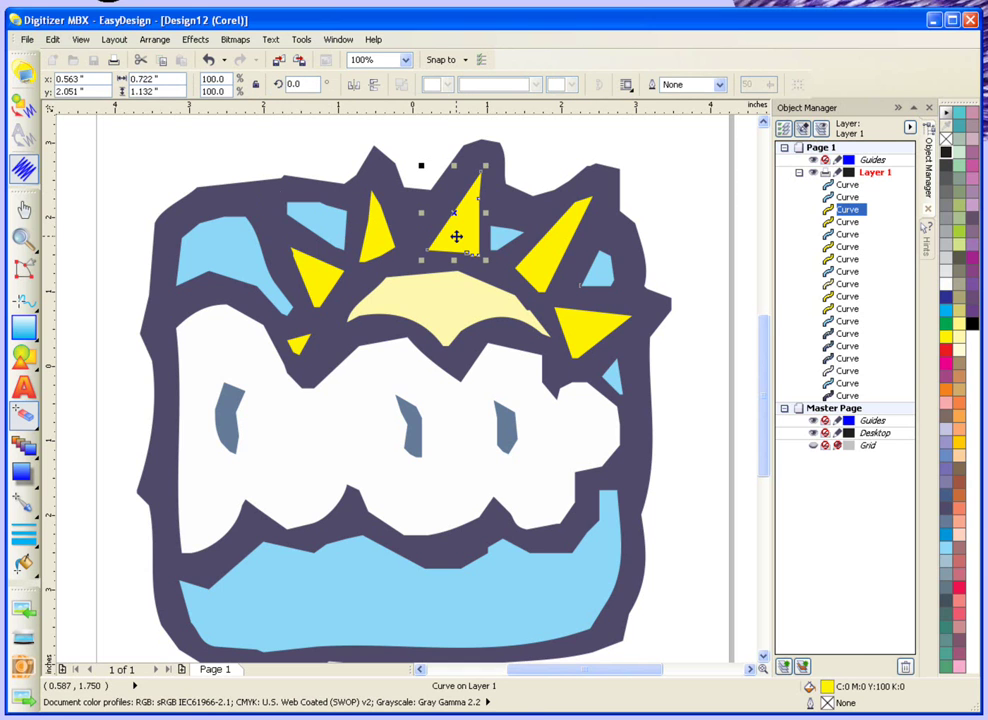
left_click(200, 194)
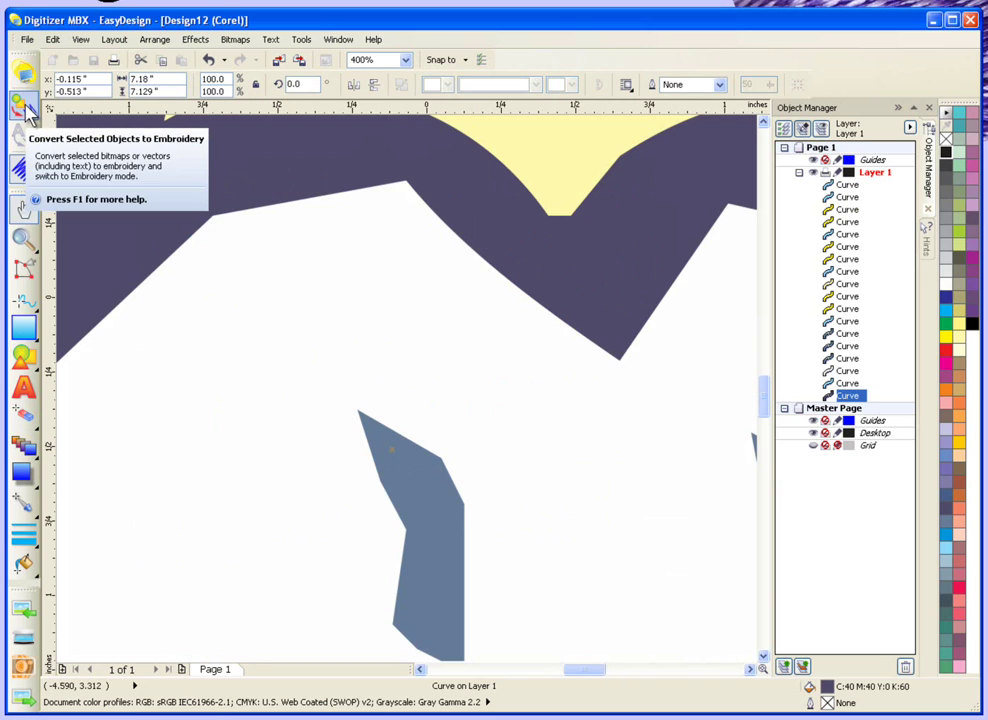
Step: Convert the dark outline to embroidery, zoom out to the whole design, and deselect it
left_click(30, 113)
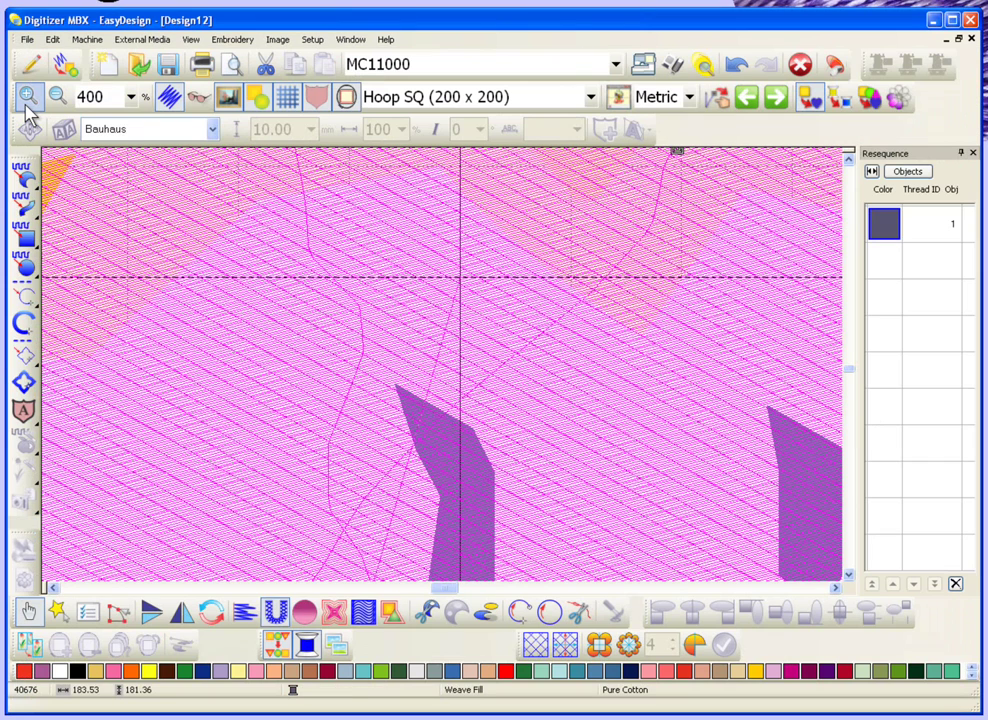
key("shift+z")
key("shift+z")
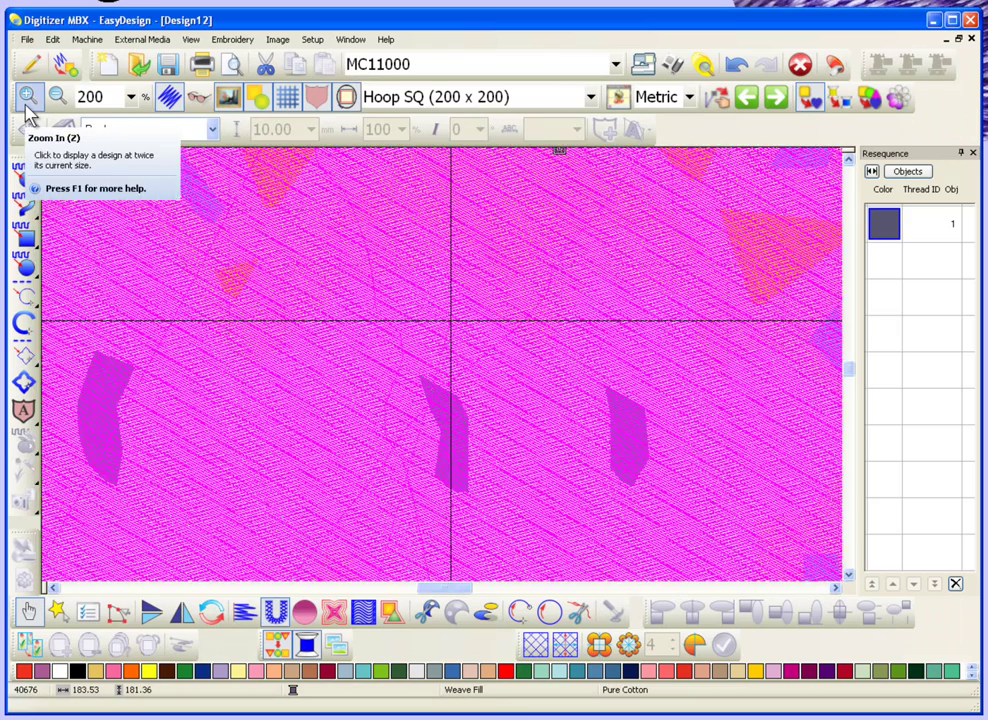
key("Escape")
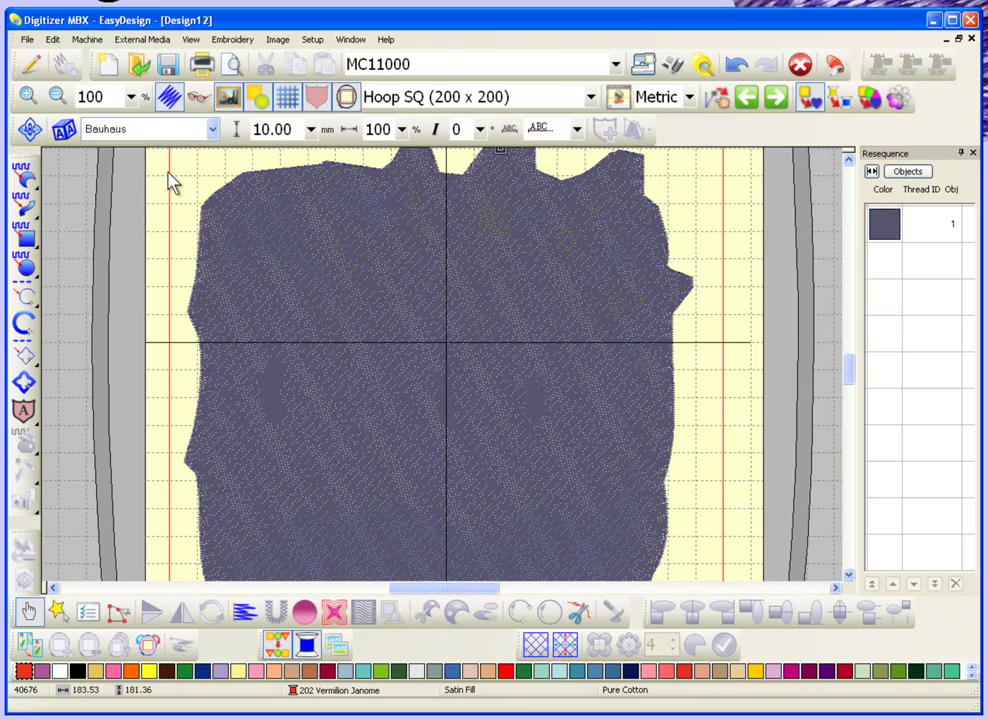
Step: Group the Resequence list by Colors and toggle the stitch display off and on
left_click(907, 174)
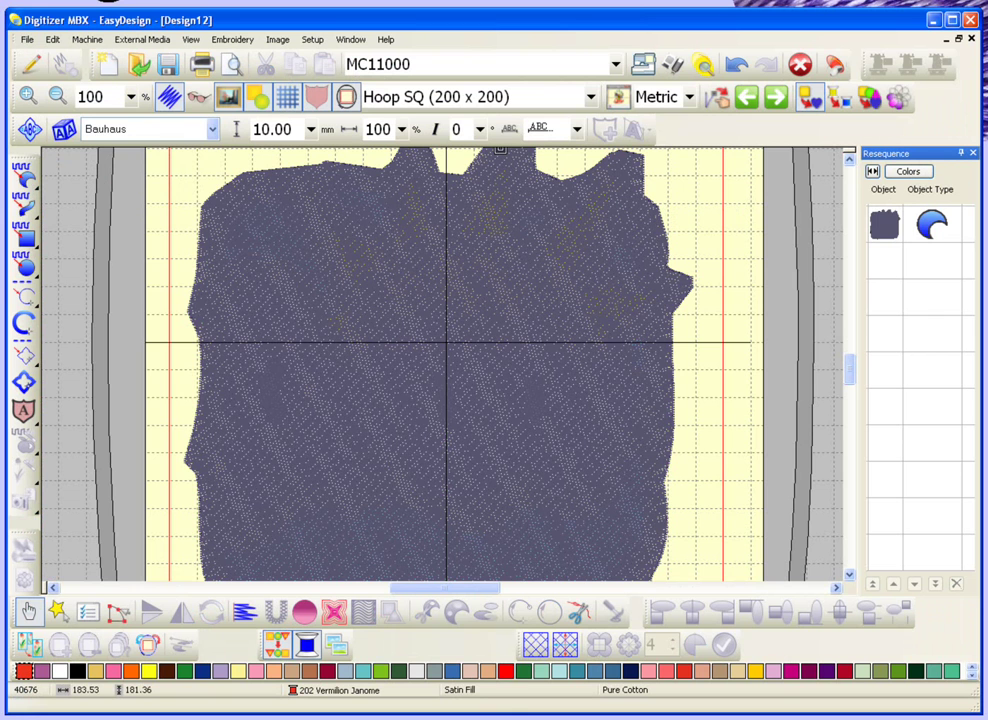
left_click(199, 95)
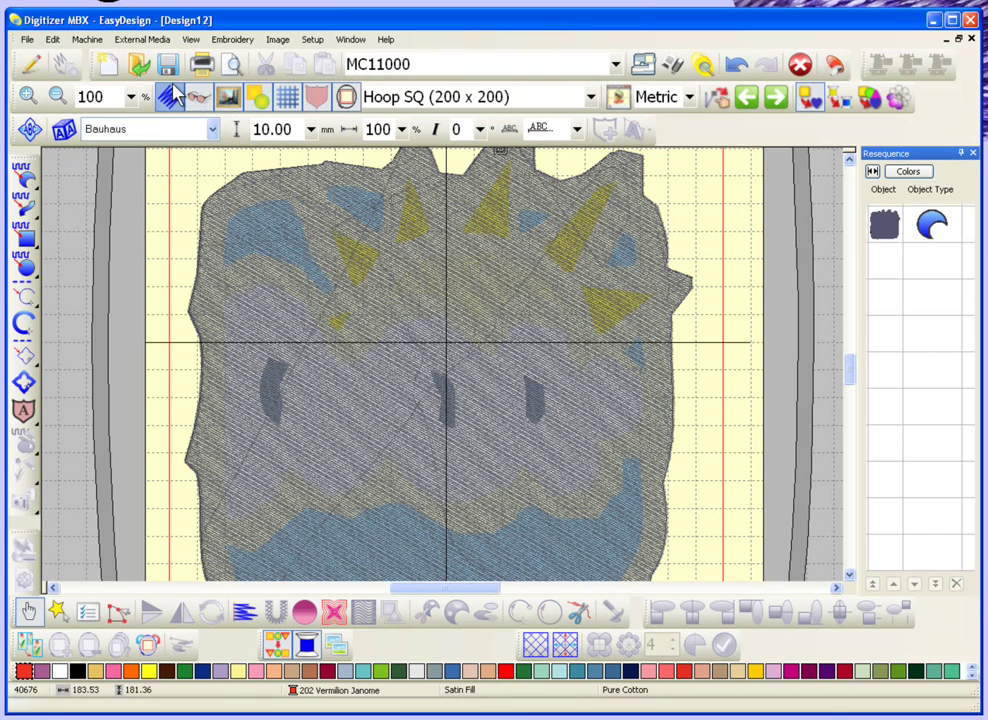
left_click(170, 97)
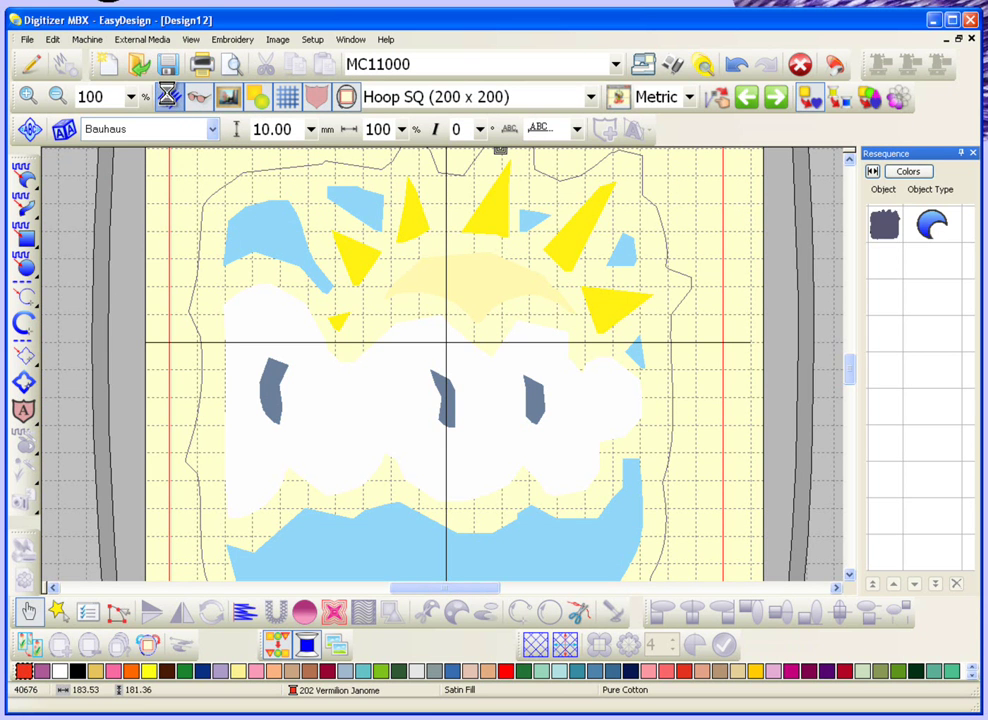
left_click(170, 97)
Step: Return to graphics mode with stitches hidden and select all six yellow sun-ray triangles
left_click(28, 63)
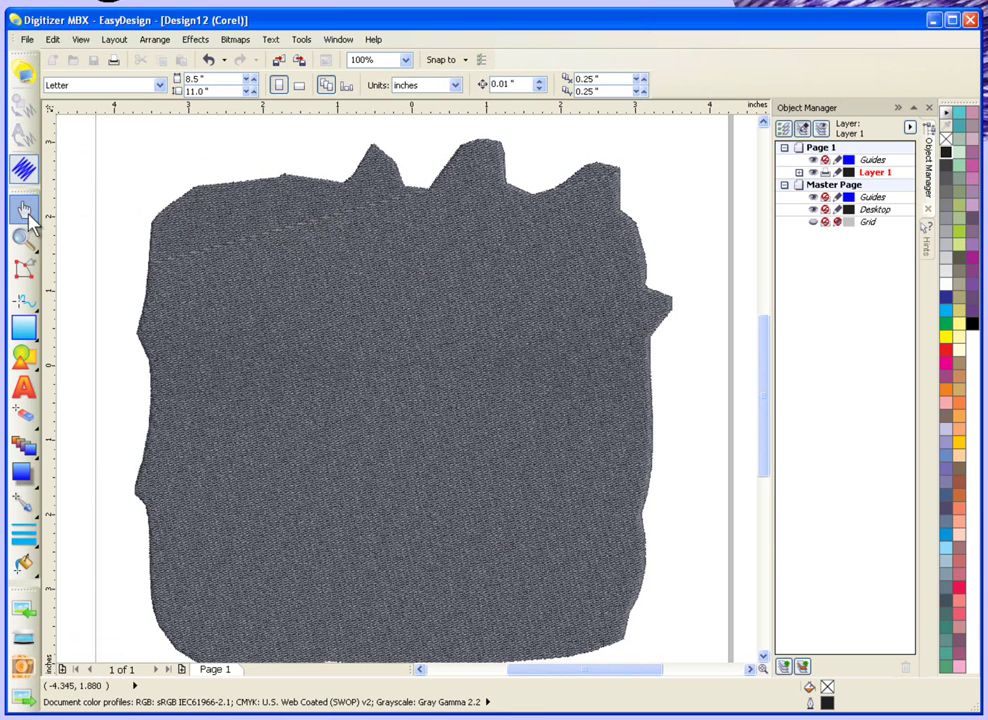
left_click(25, 172)
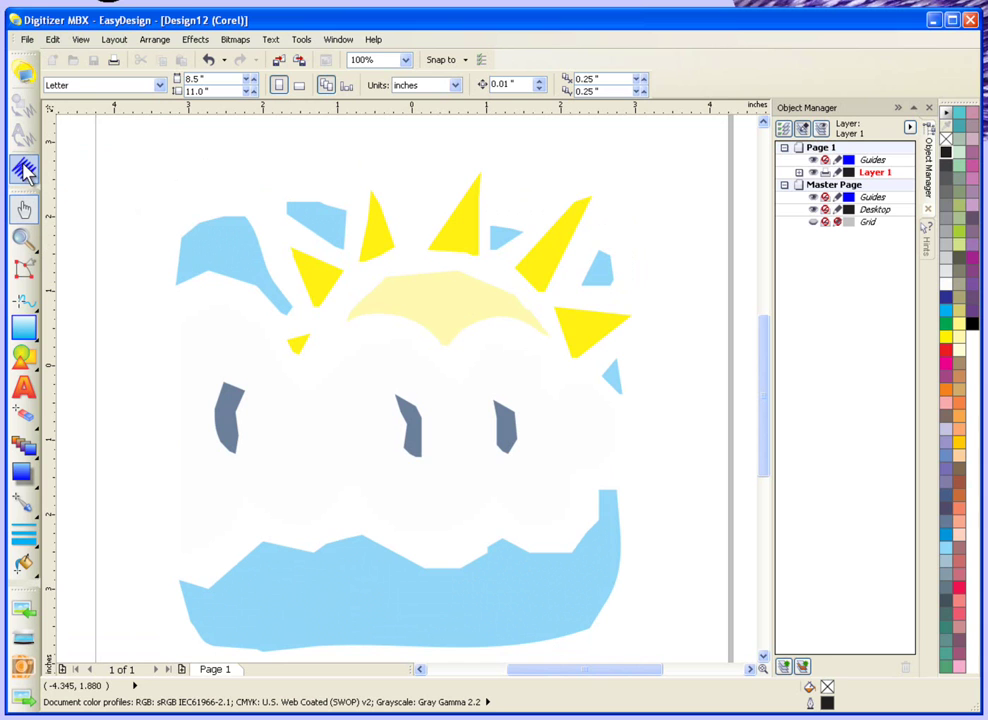
left_click(300, 345)
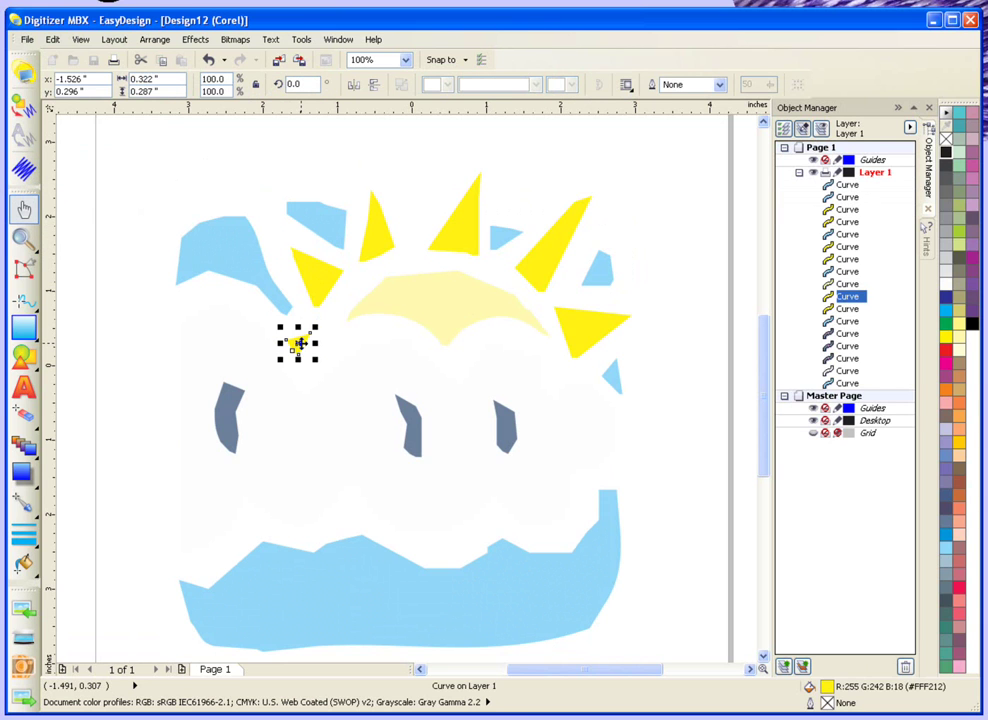
left_click(321, 271, "shift")
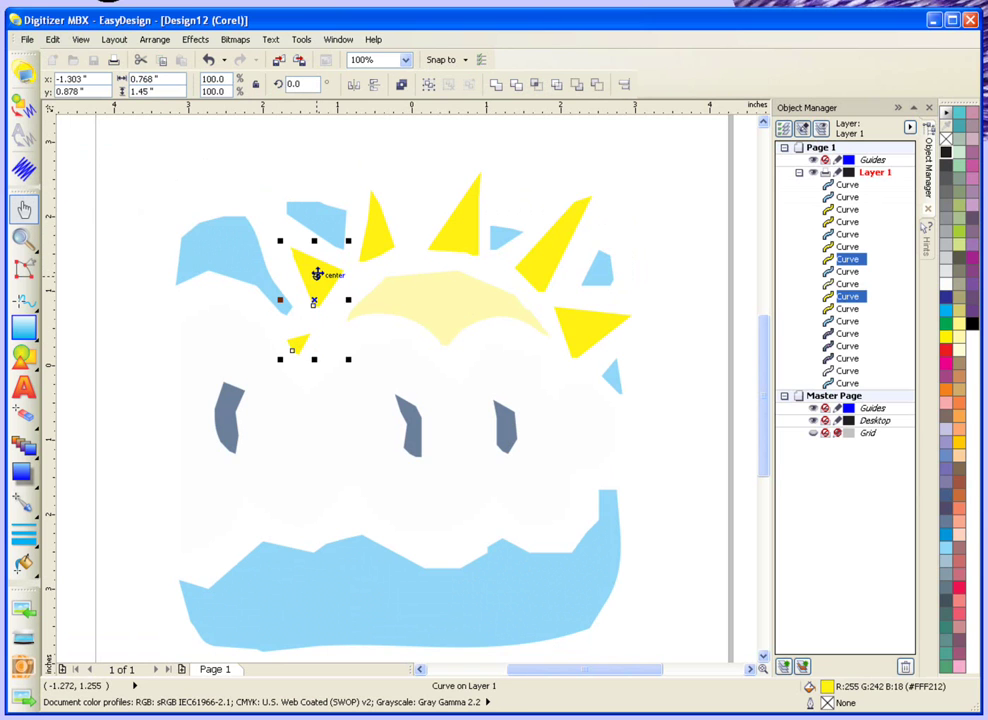
left_click(375, 214, "shift")
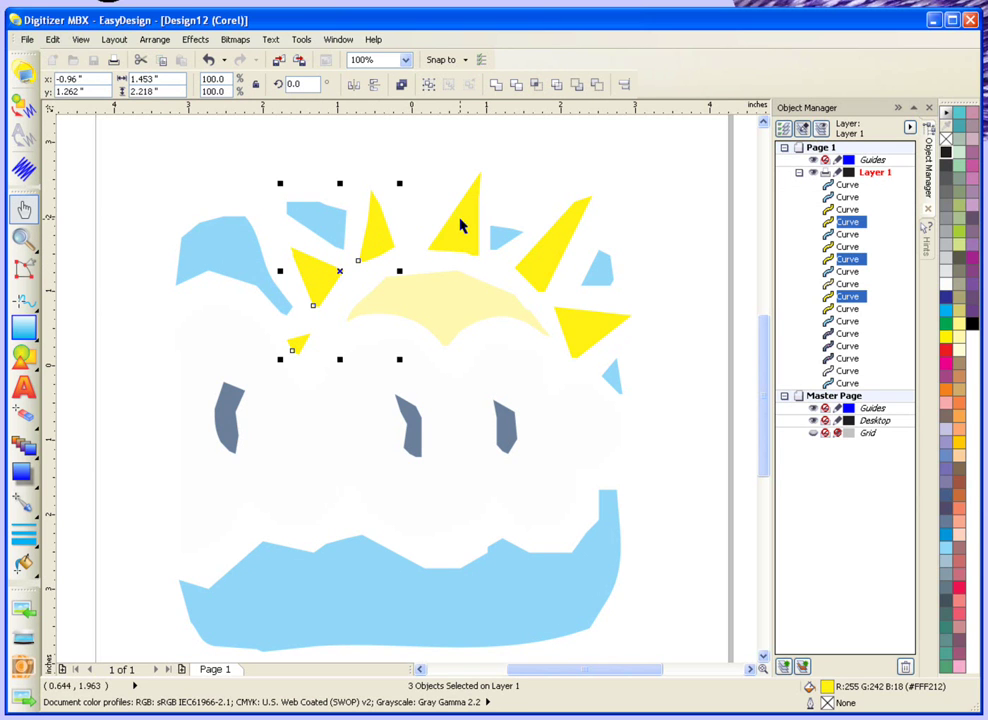
left_click(461, 219, "shift")
left_click(558, 243, "shift")
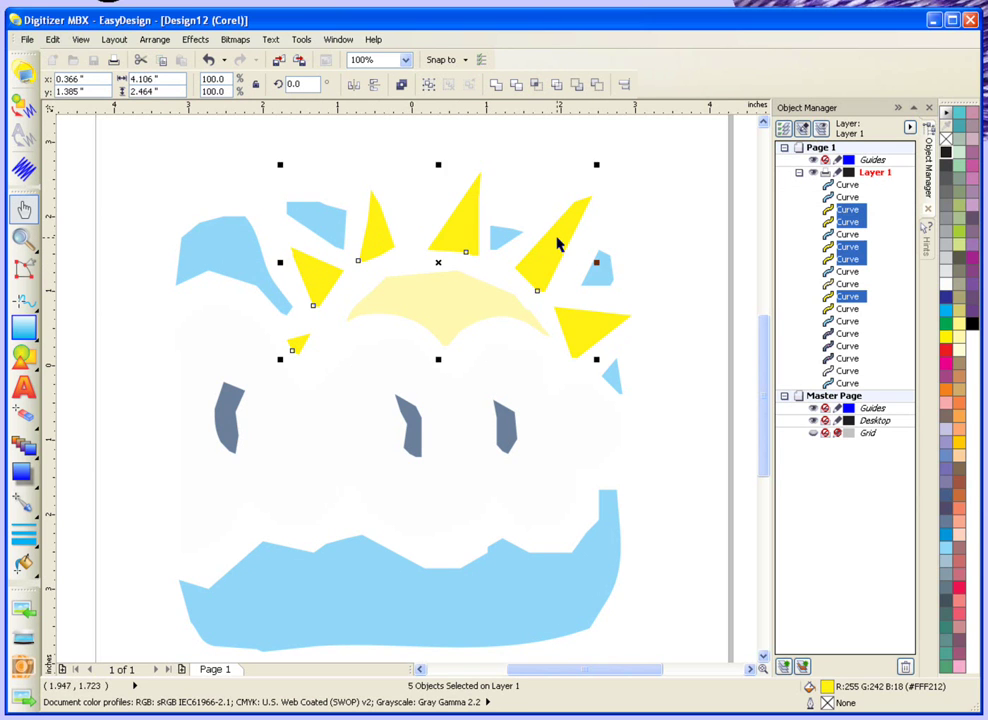
left_click(605, 327, "shift")
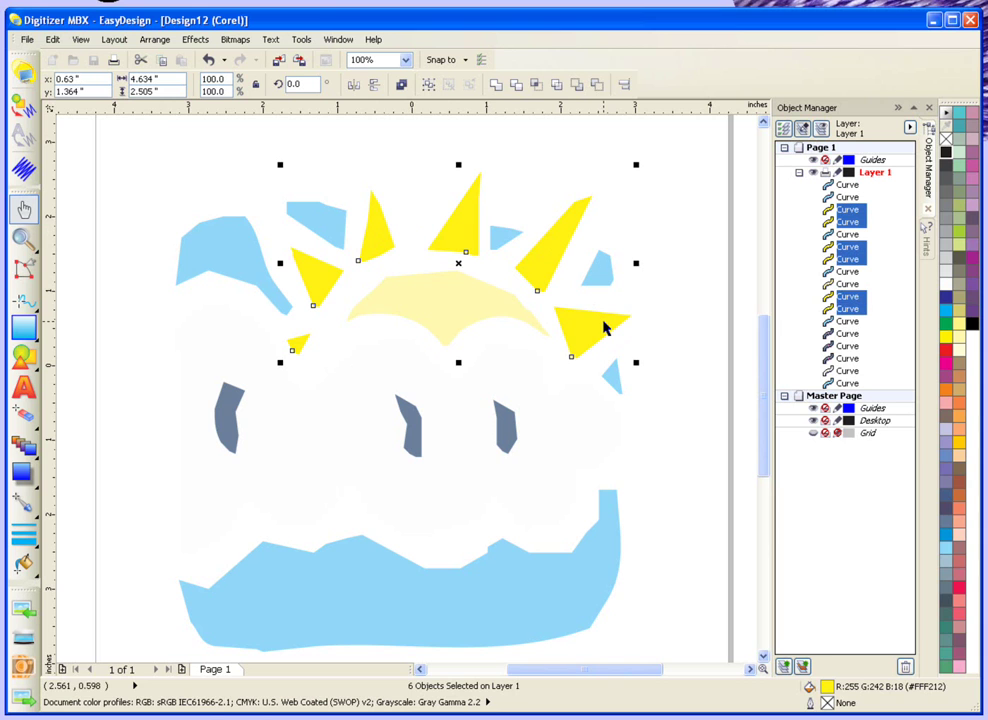
Step: Convert the six selected yellow rays to embroidery, then select and deselect the stitched design
left_click(27, 110)
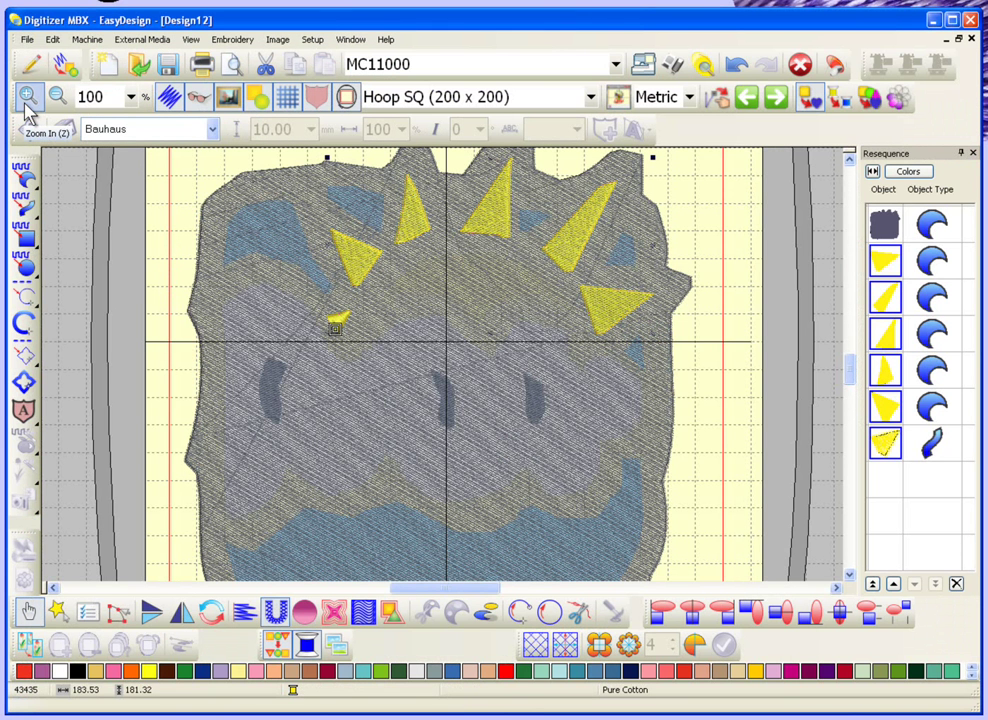
left_click(178, 178)
left_click(250, 208)
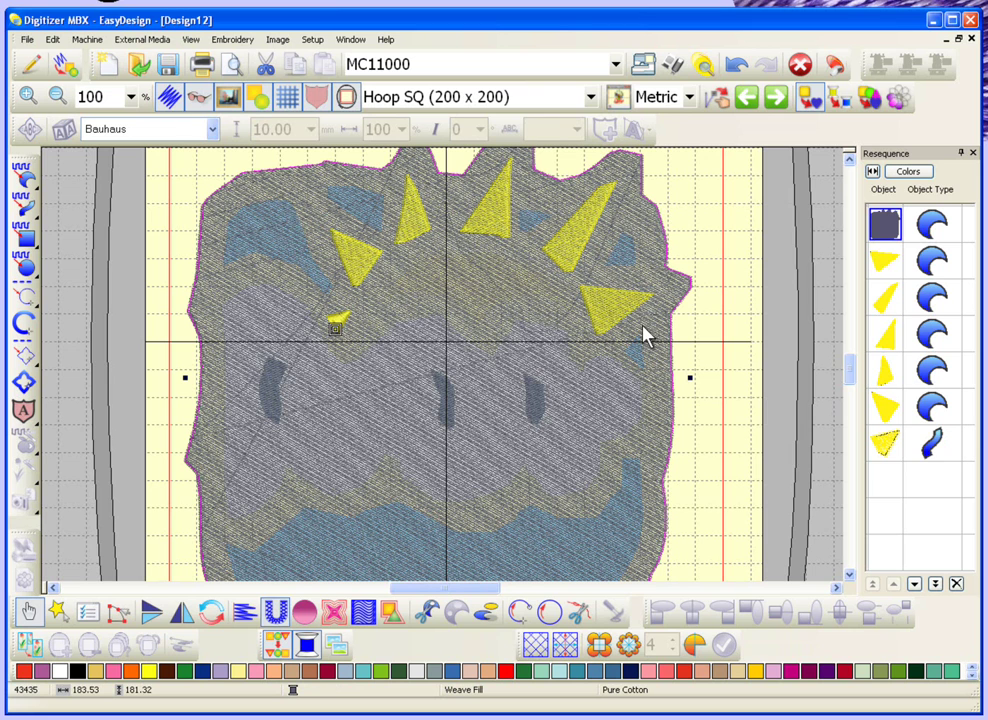
left_click(716, 297)
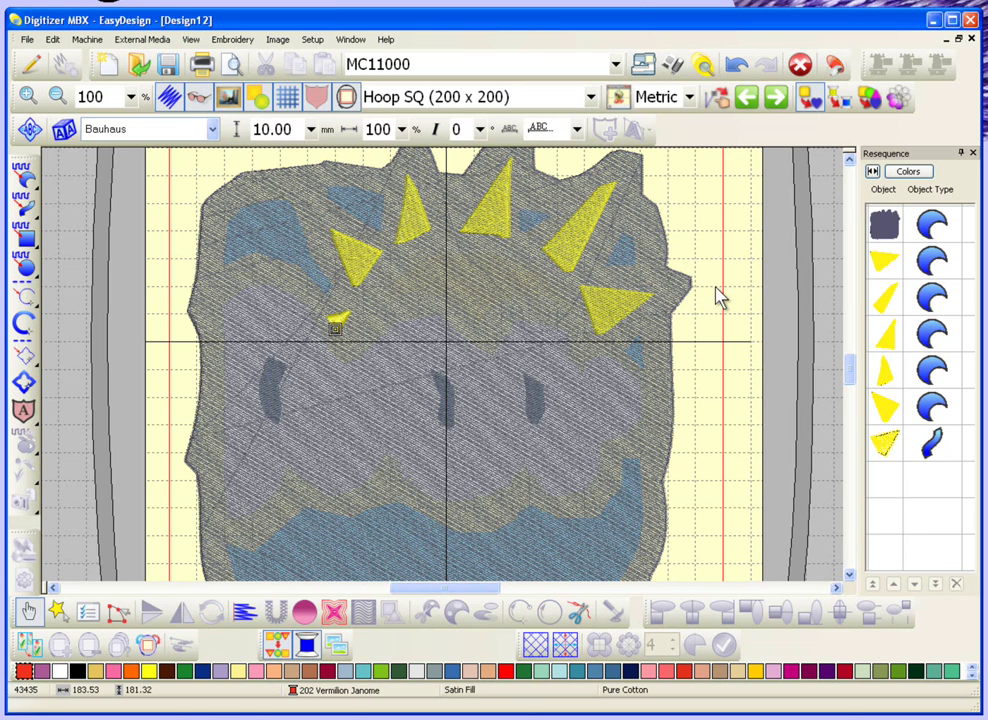
Step: Select the six light-blue sky and water shapes, convert them to embroidery, and zoom out to 50%
left_click(28, 64)
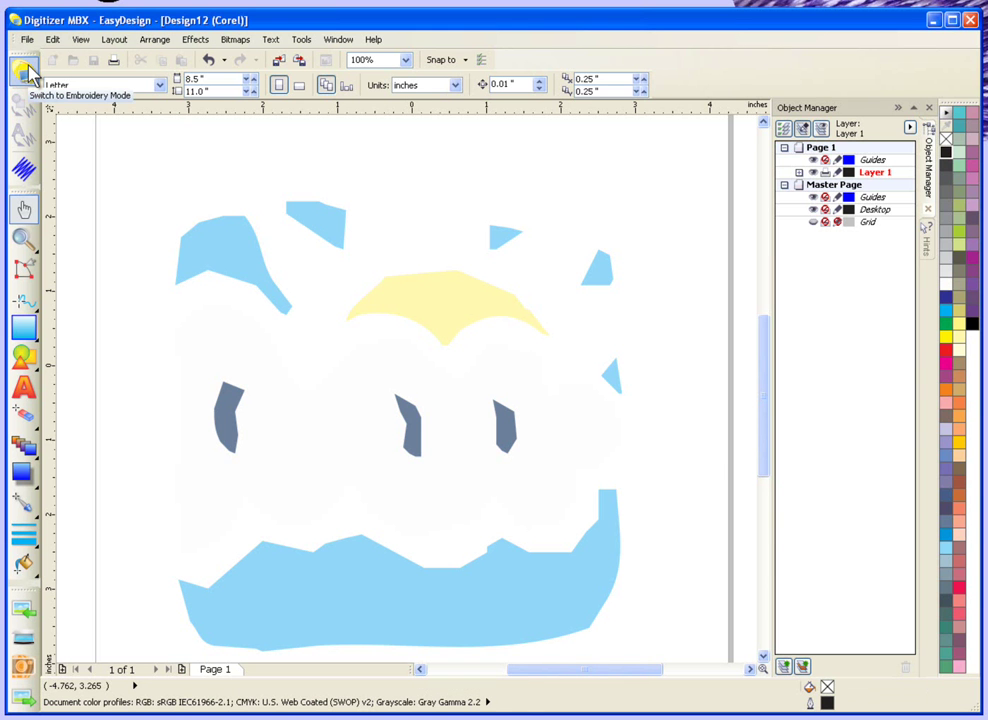
left_click(226, 230)
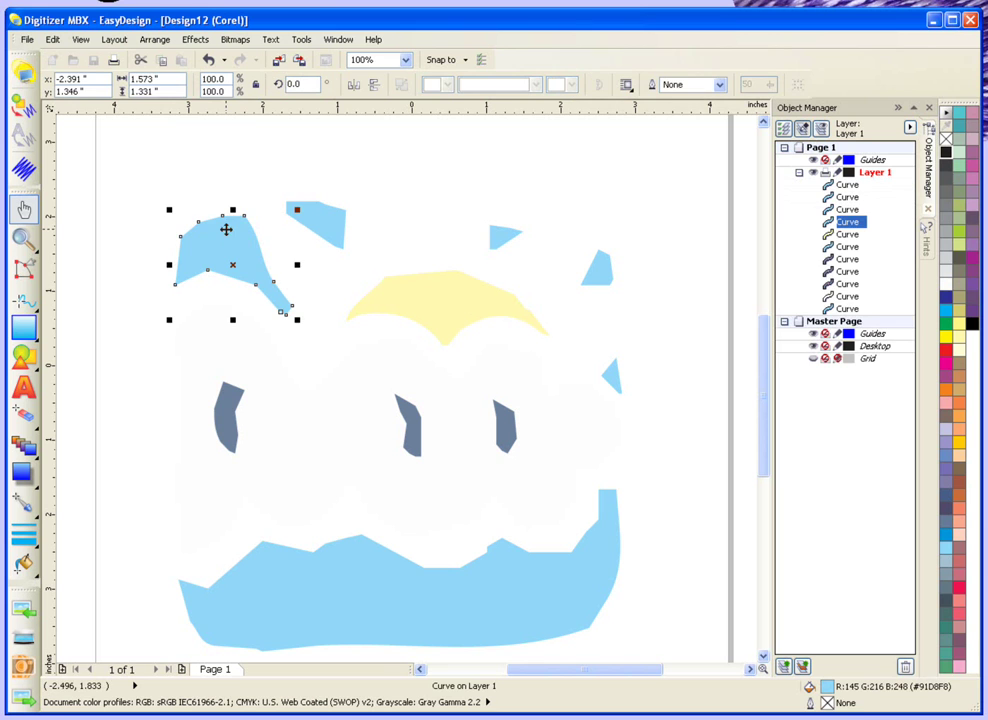
left_click(336, 220, "shift")
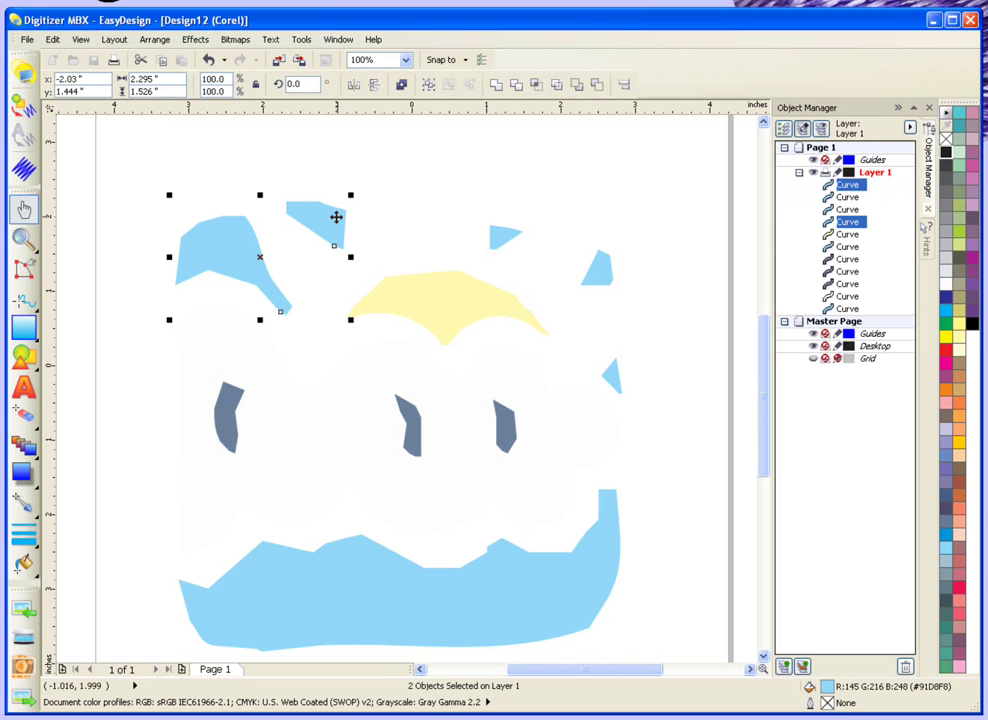
left_click(501, 236, "shift")
left_click(599, 267, "shift")
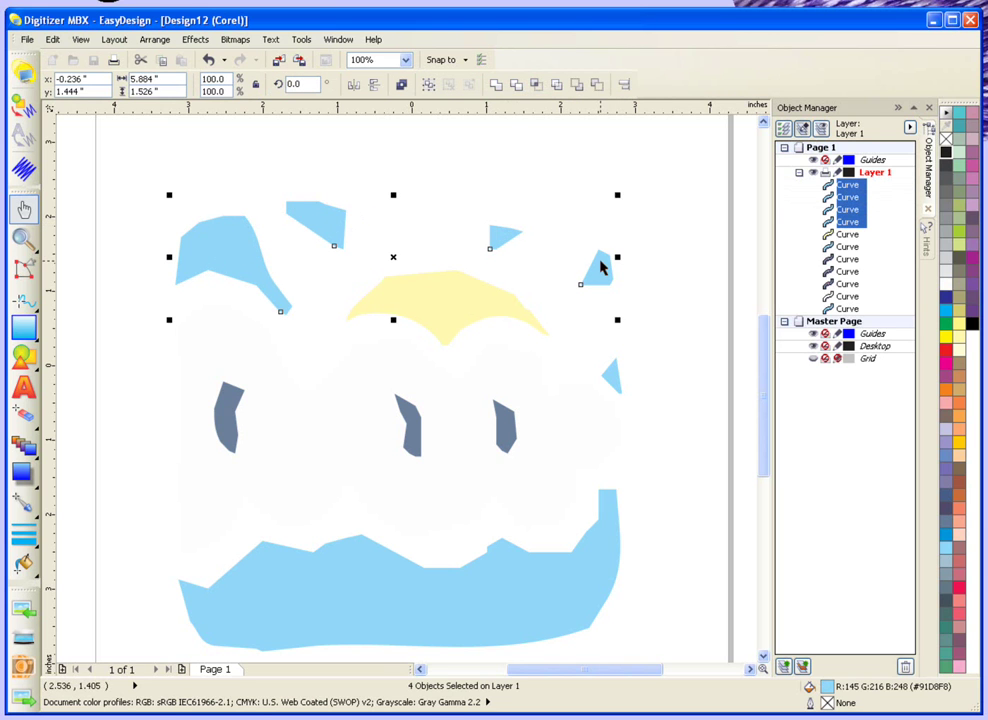
left_click(612, 374, "shift")
left_click(604, 551, "shift")
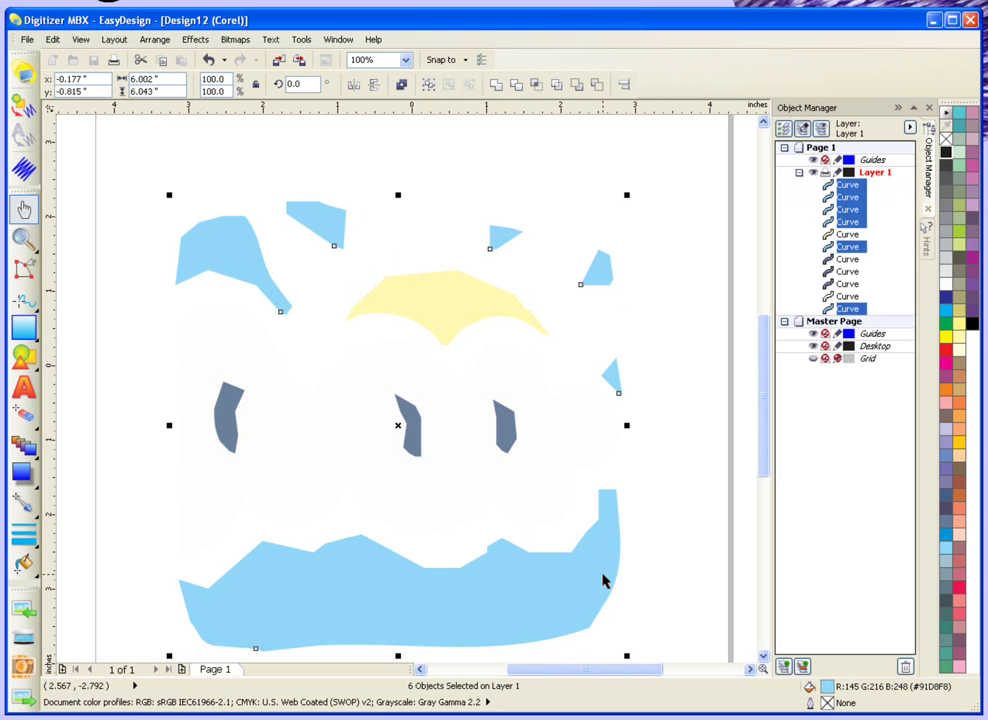
left_click(24, 100)
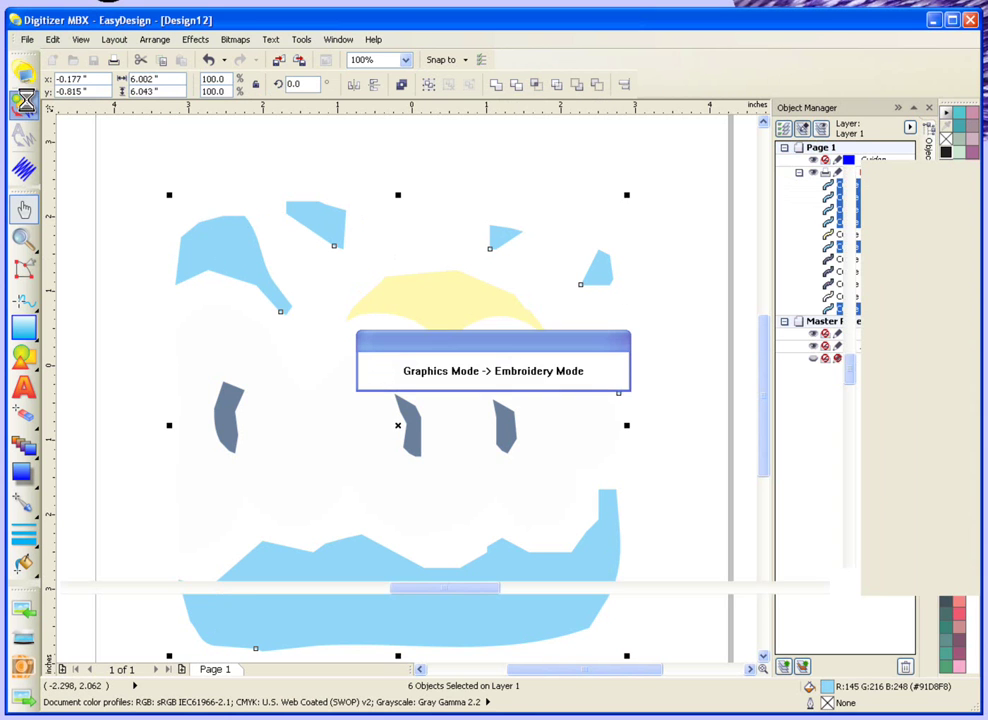
key("shift+z")
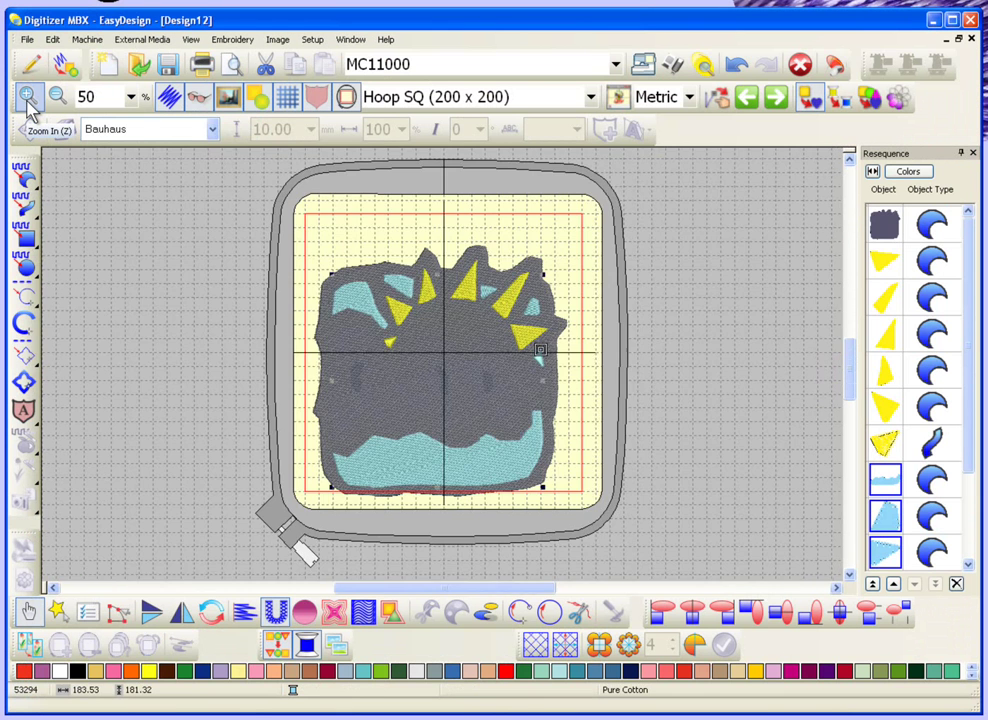
Step: Zoom-box the upper-left sun rays and pick out the larger yellow triangle among them
left_click(583, 340)
key("Tab")
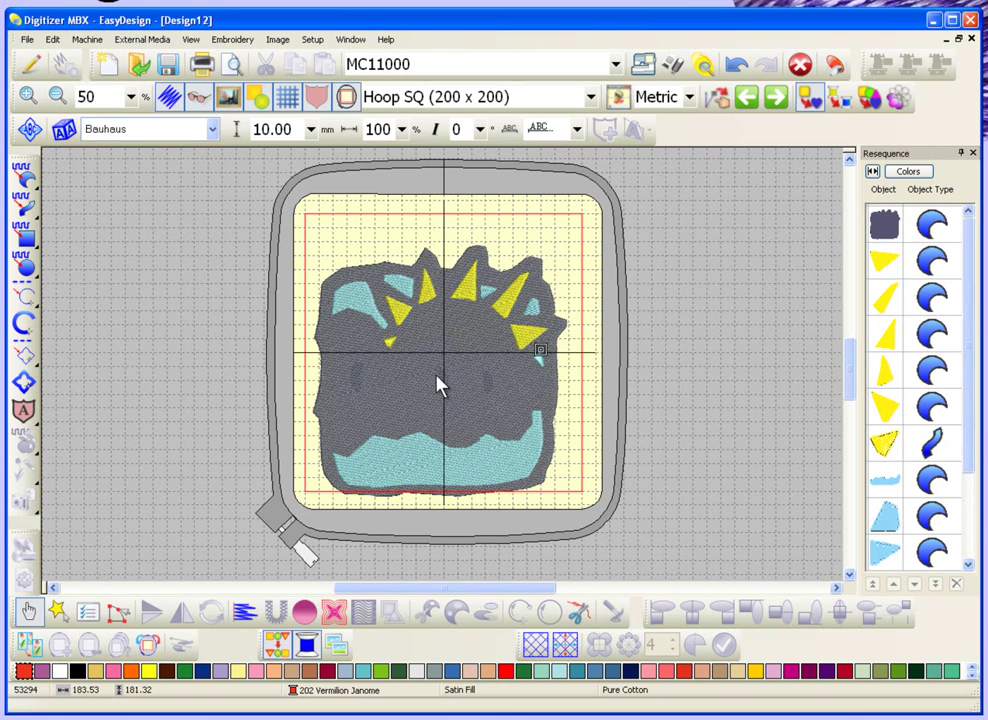
key("b")
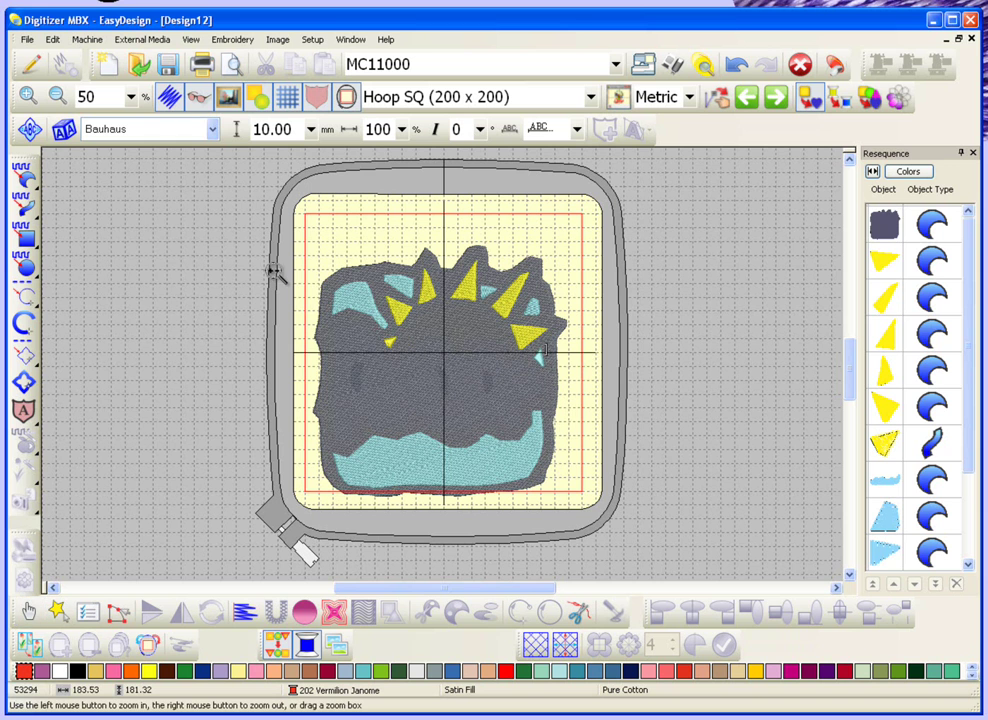
left_click_drag(276, 270, 463, 364)
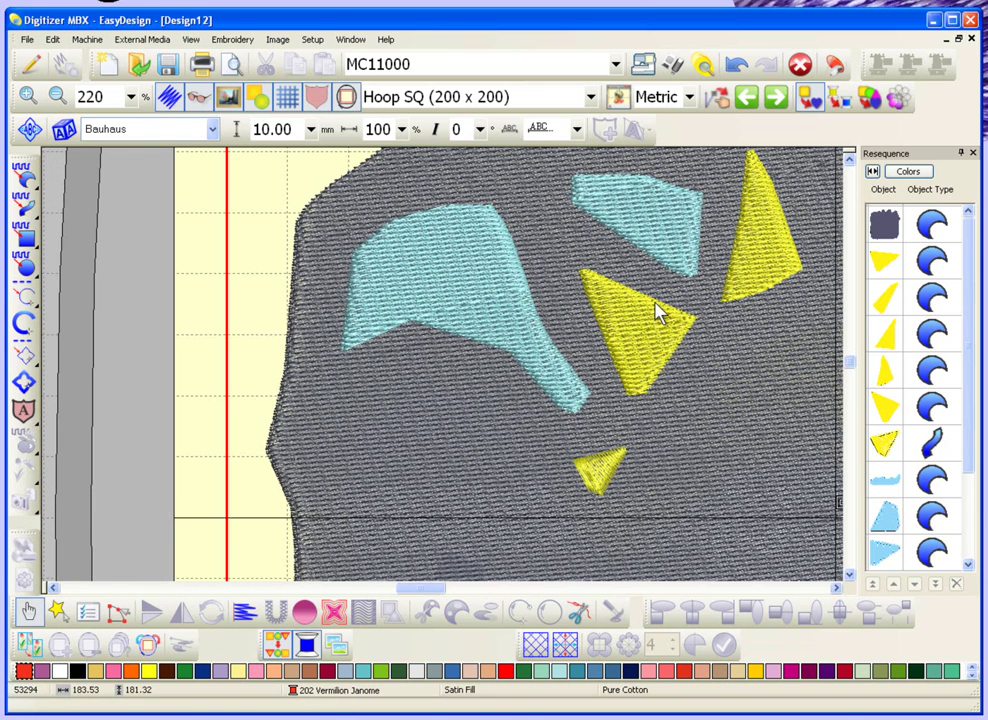
left_click(641, 337)
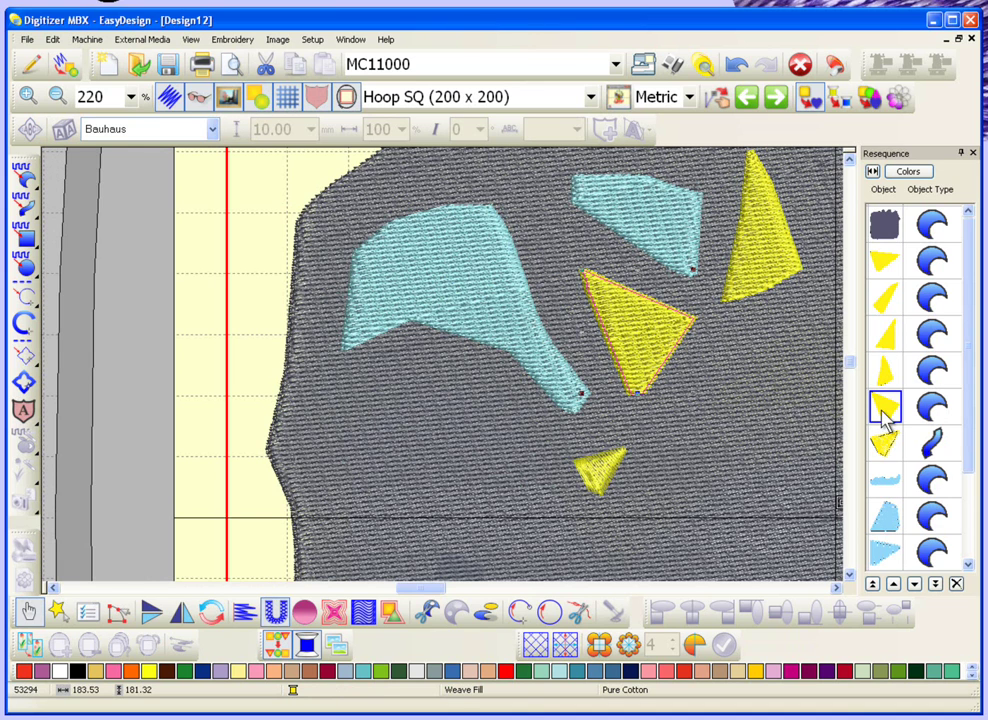
Step: In the ray's Object Details, switch Stitch Type from Weave Fill to Satin Fill and confirm
double_click(656, 330)
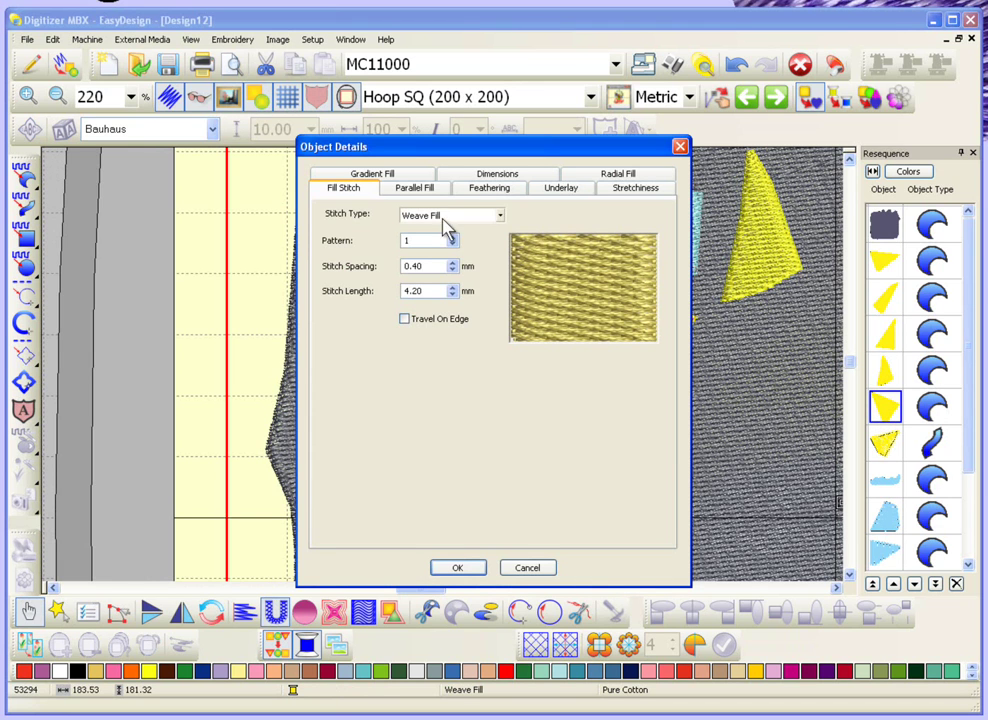
left_click(447, 222)
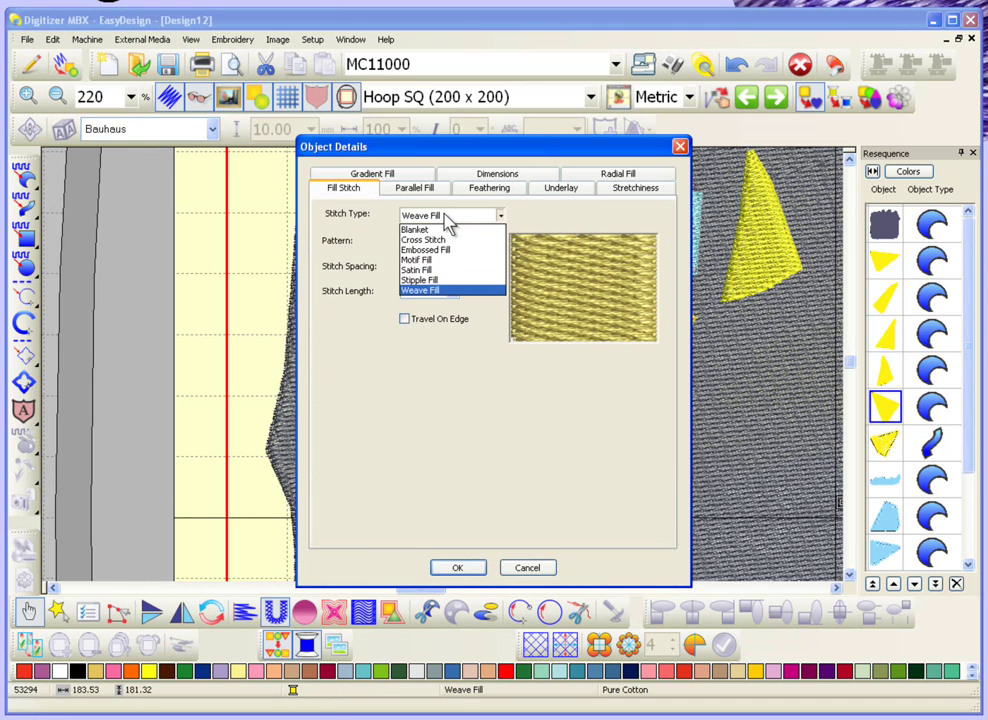
left_click(435, 270)
left_click(474, 572)
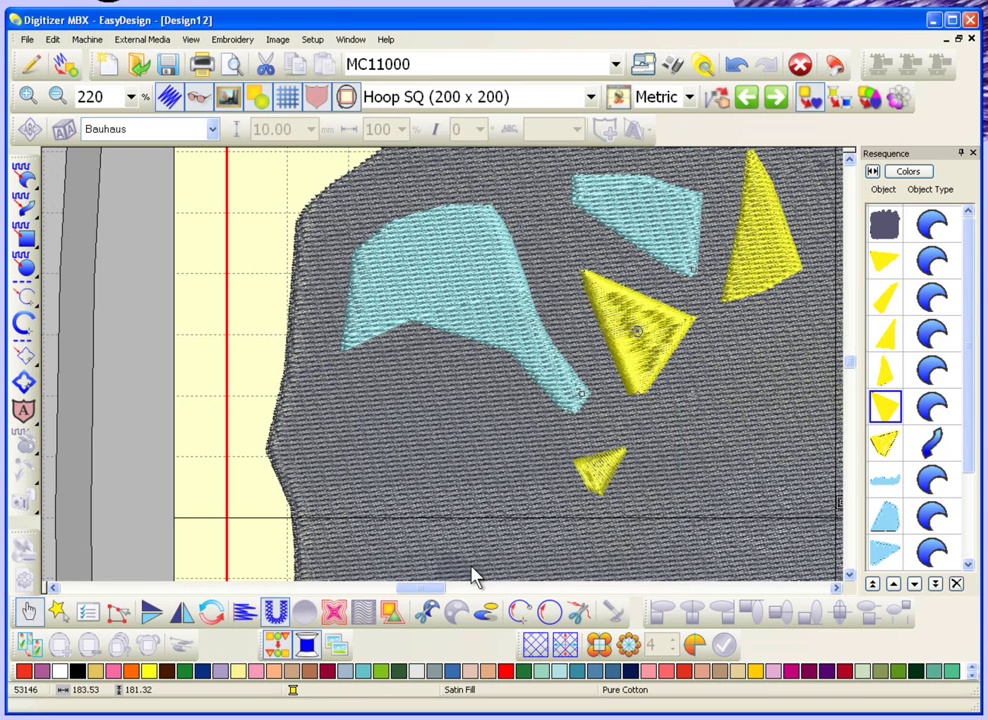
scroll(176, 254, "down", 2)
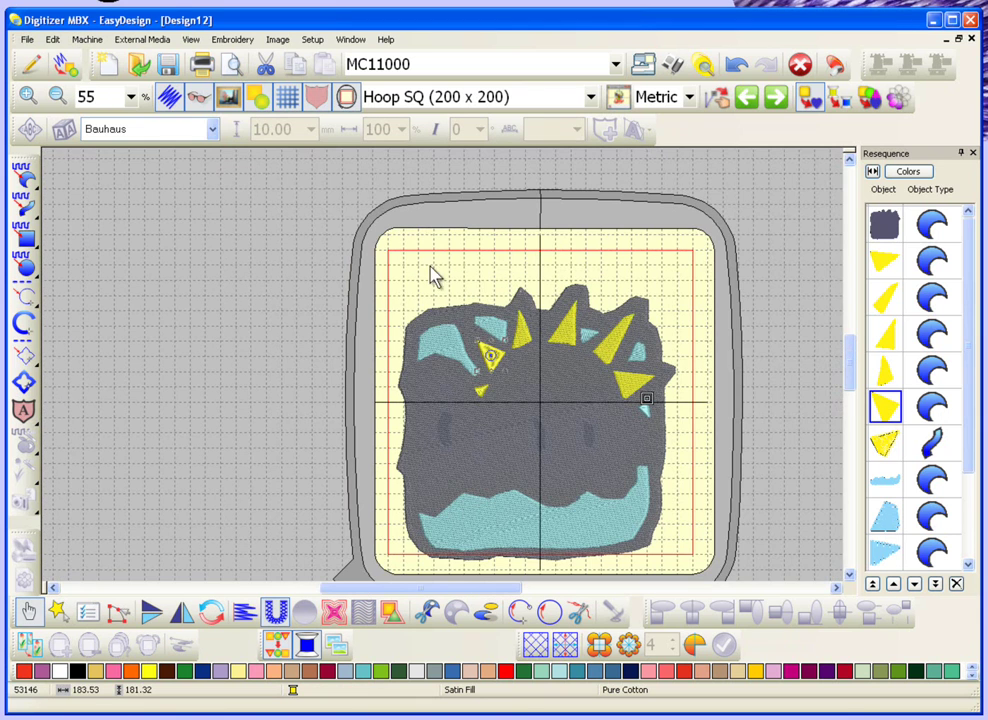
left_click(385, 308)
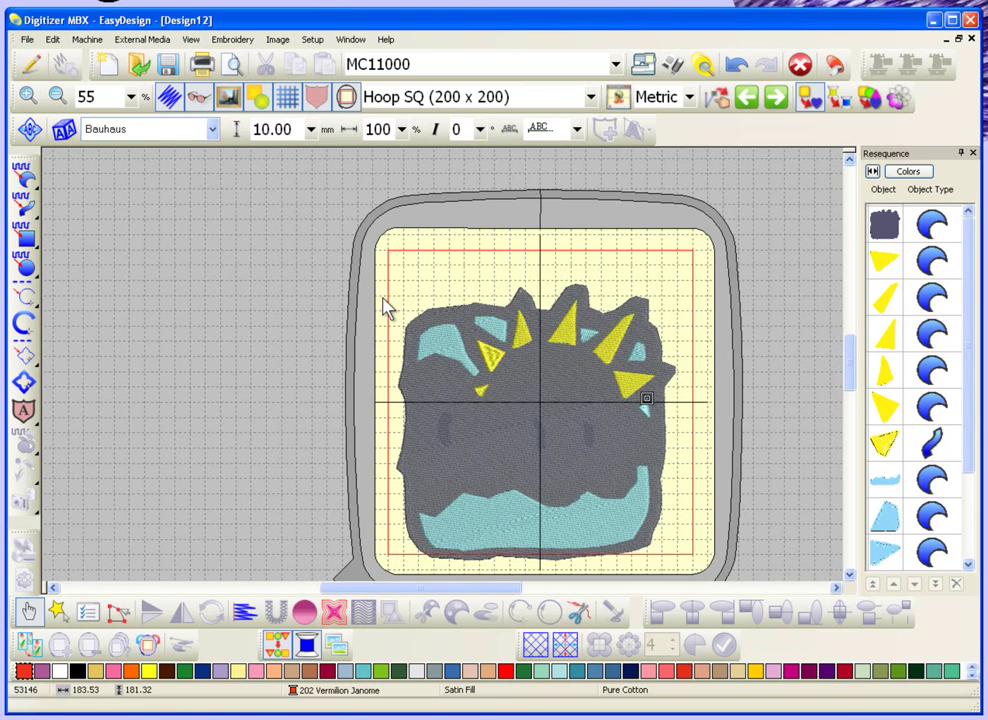